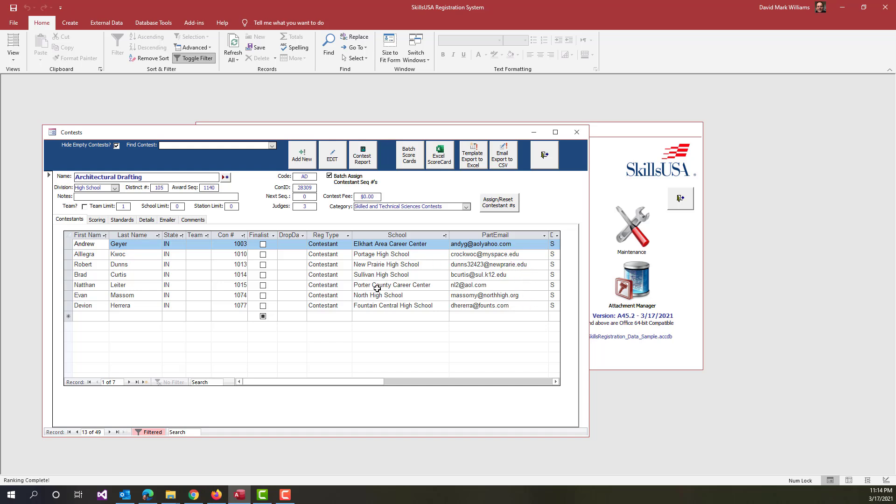
# Open the scoring rules of the Architectural Drafting contest and check the Online Test rule and its maximum score.
pyautogui.click(121, 219)
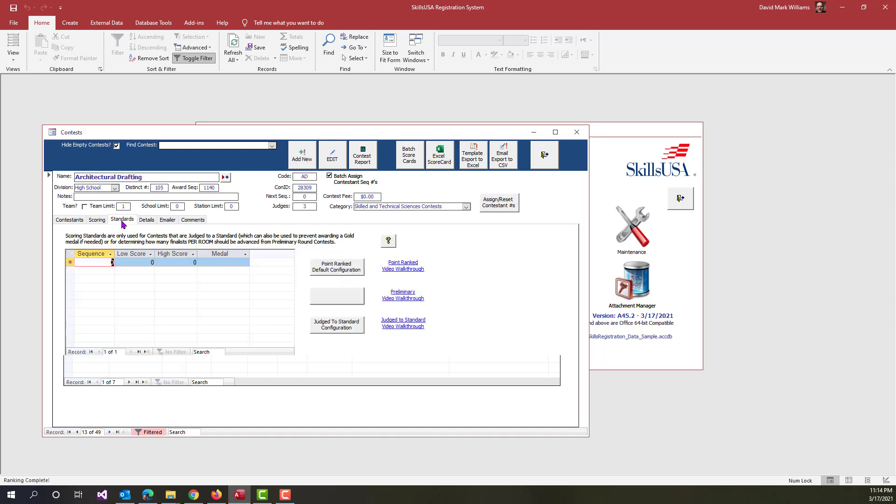
pyautogui.click(105, 221)
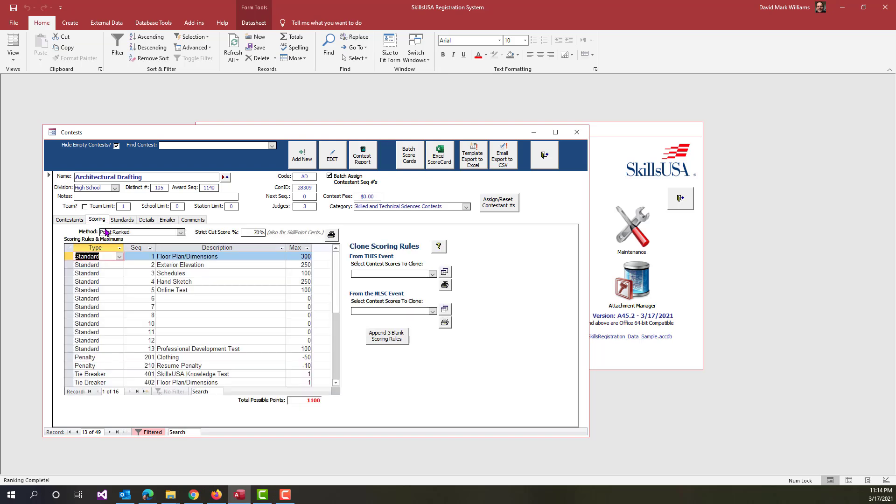
pyautogui.moveTo(200, 291); pyautogui.dragTo(156, 286)
pyautogui.click(201, 291)
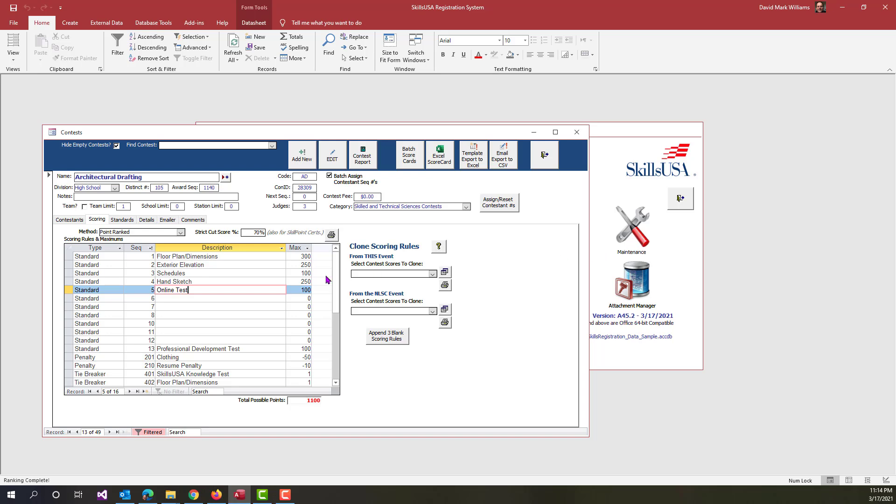
pyautogui.moveTo(191, 290); pyautogui.dragTo(155, 289)
pyautogui.click(188, 299)
pyautogui.click(196, 293)
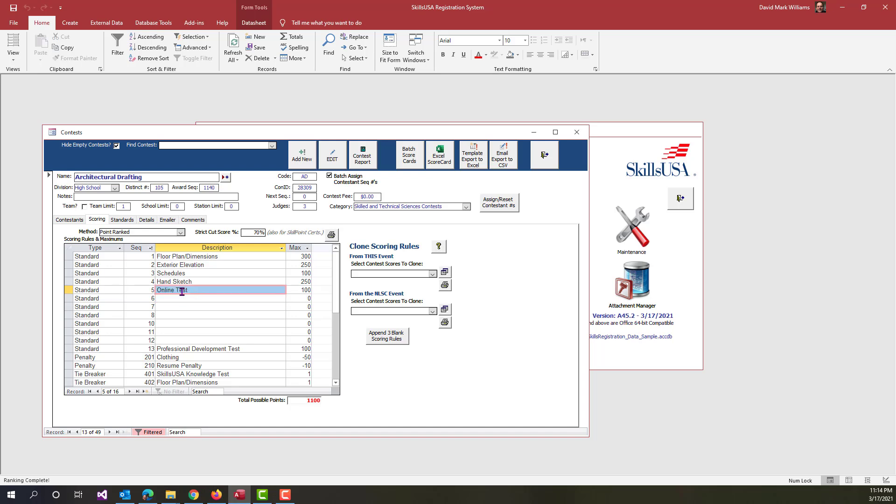
pyautogui.click(306, 289)
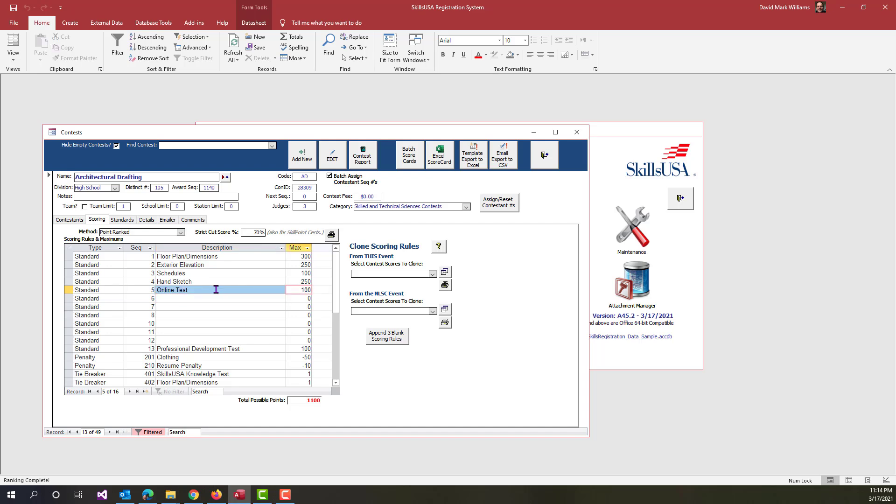
# Review the descriptions of the standard scoring rules from Floor Plan/Dimensions through Online Test.
pyautogui.click(202, 258)
pyautogui.click(196, 265)
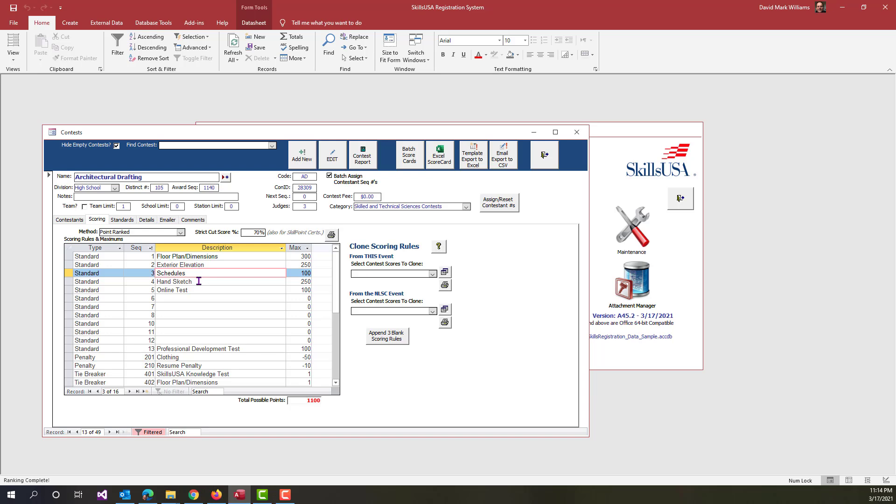
pyautogui.doubleClick(197, 281)
pyautogui.click(199, 265)
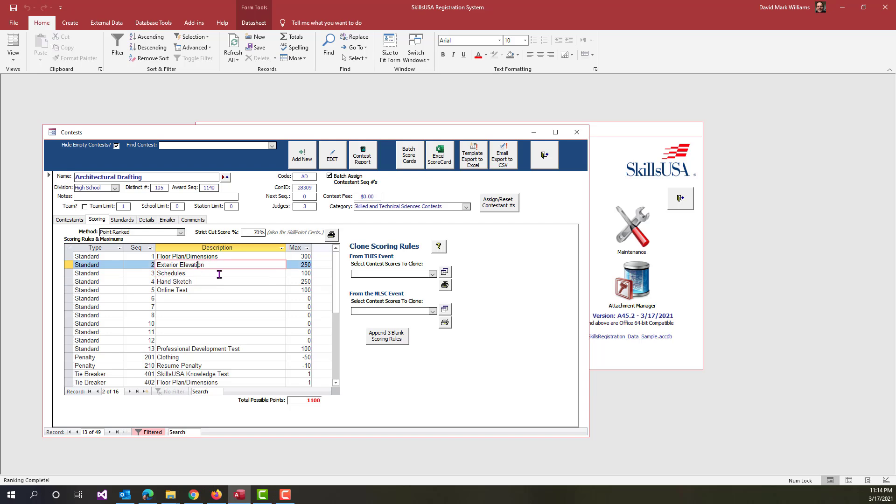
pyautogui.click(220, 273)
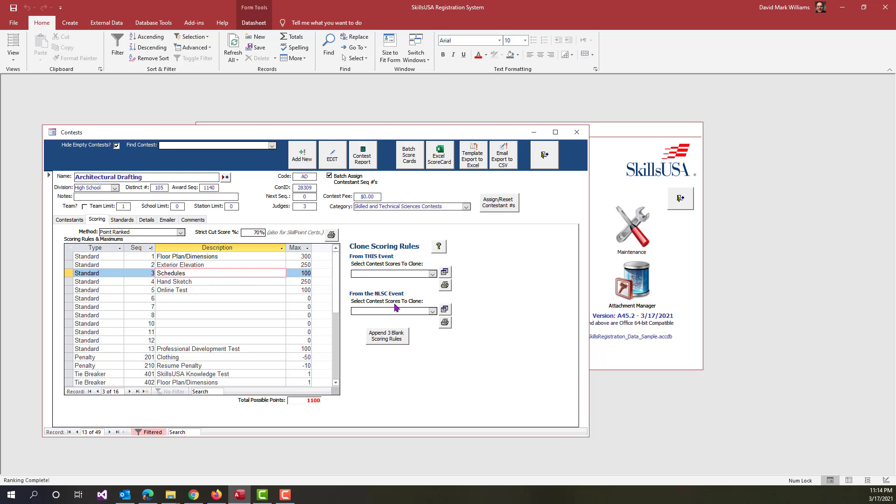
pyautogui.click(170, 289)
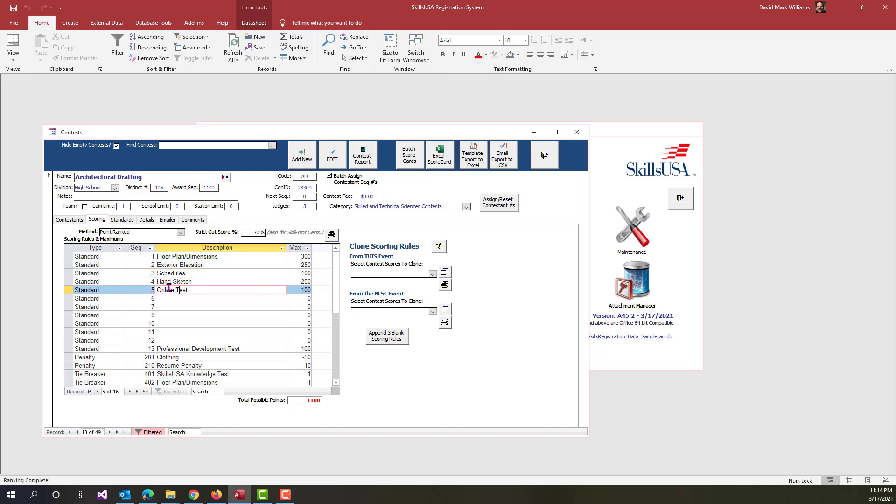
pyautogui.moveTo(159, 290); pyautogui.dragTo(196, 289)
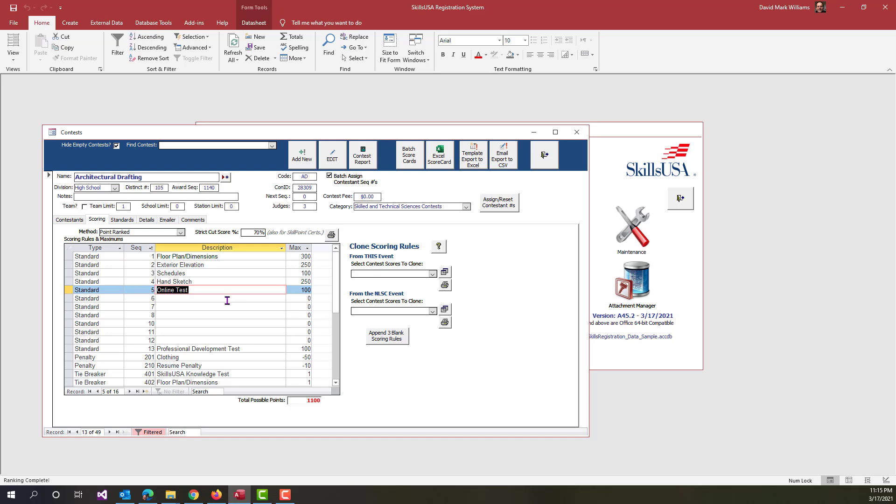
pyautogui.click(197, 272)
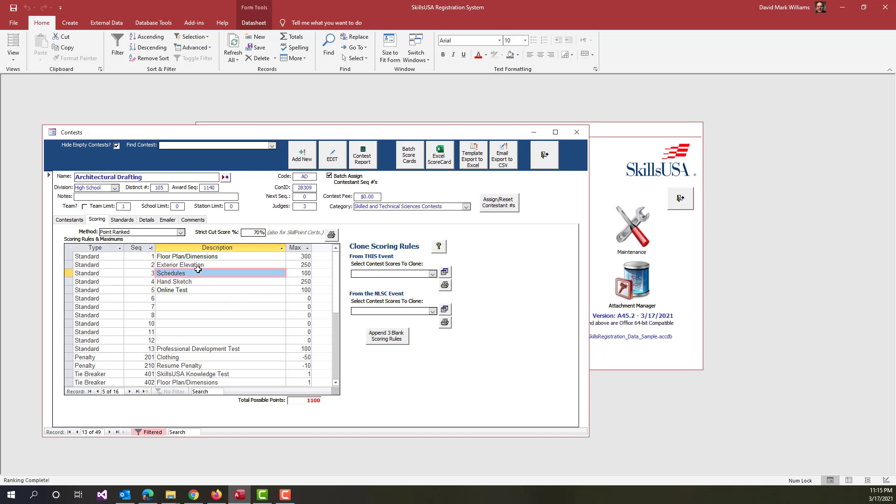
pyautogui.click(186, 258)
pyautogui.press('Down')
pyautogui.press('Down')
pyautogui.press('Down')
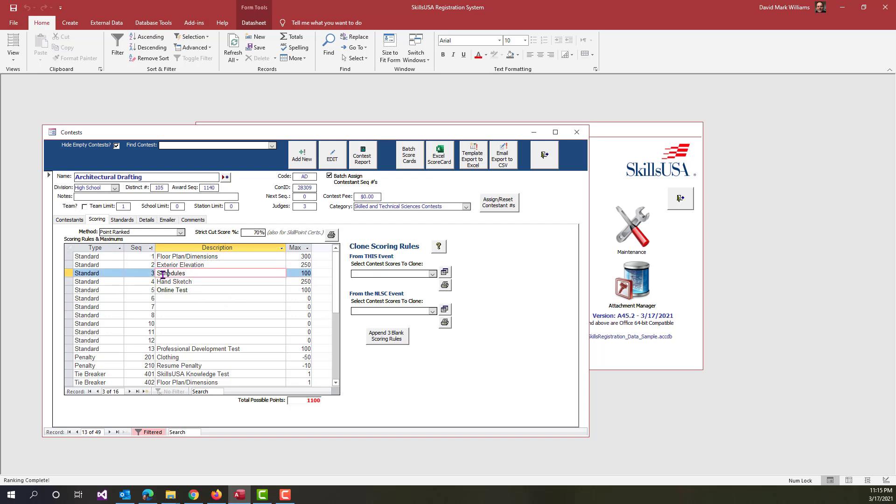
pyautogui.click(177, 274)
pyautogui.click(205, 290)
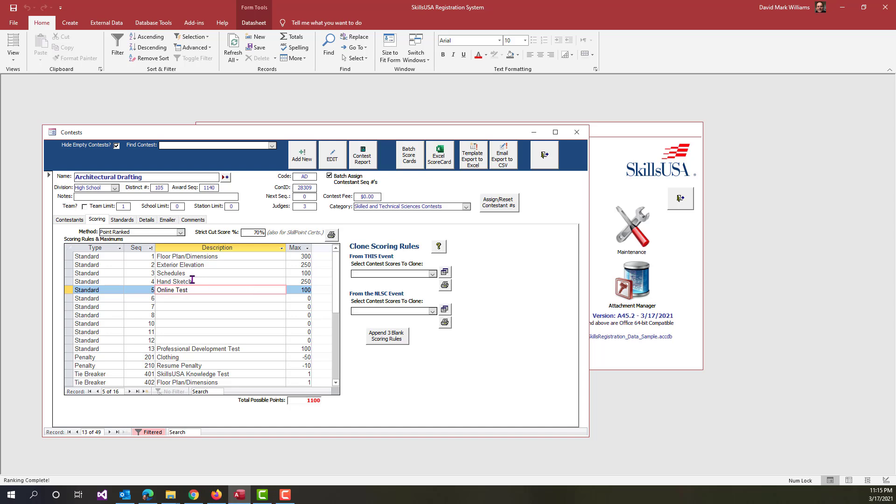
pyautogui.moveTo(189, 289); pyautogui.dragTo(157, 290)
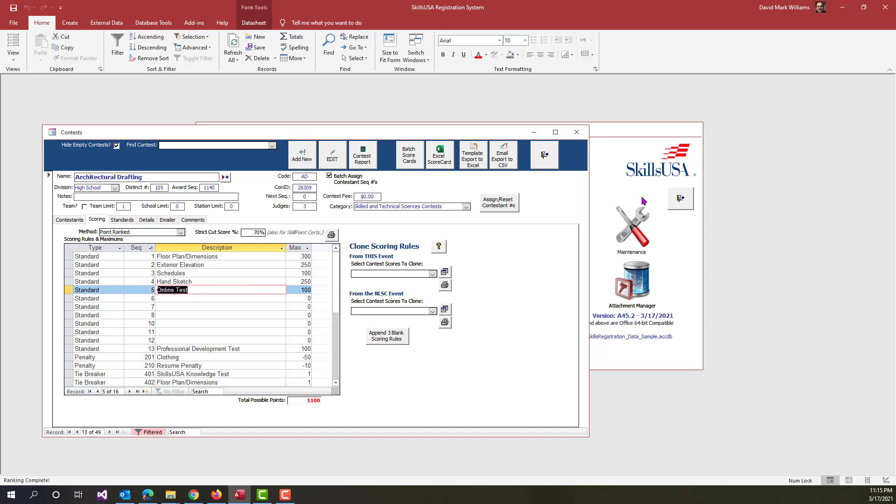
# Leave the contest form and load the Online Test contestants into the professional and online test batch entry.
pyautogui.click(544, 154)
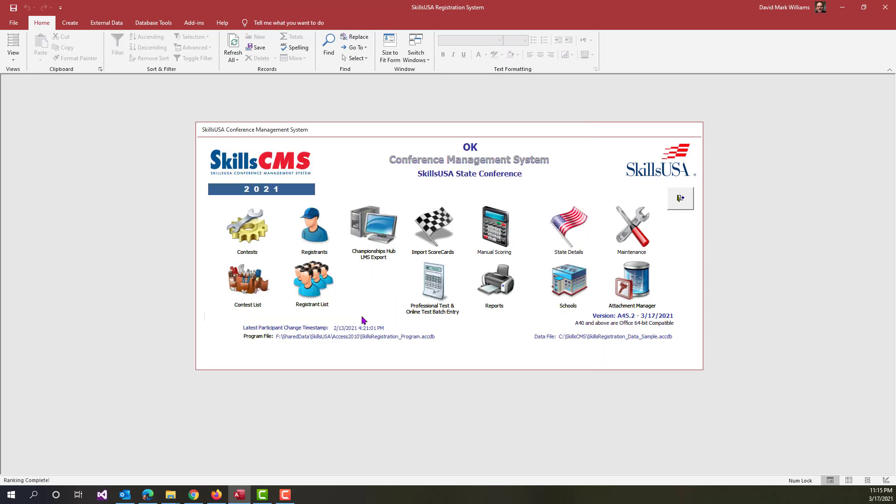
pyautogui.click(436, 290)
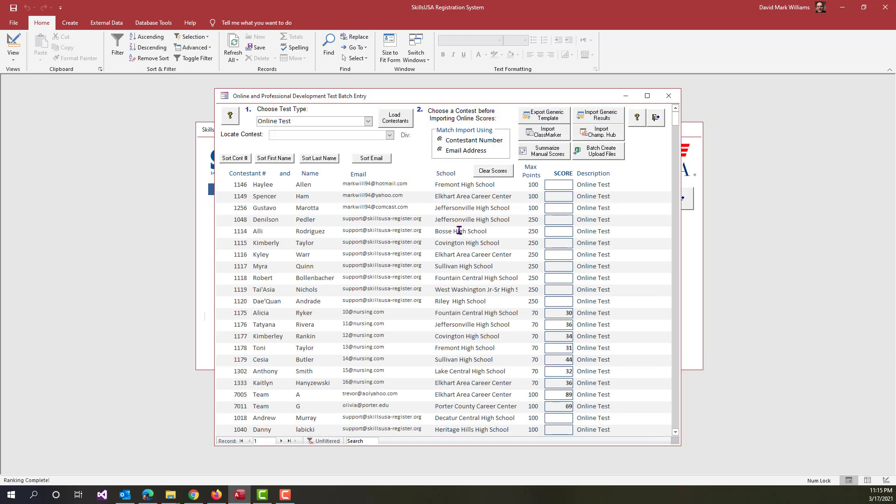
pyautogui.click(409, 125)
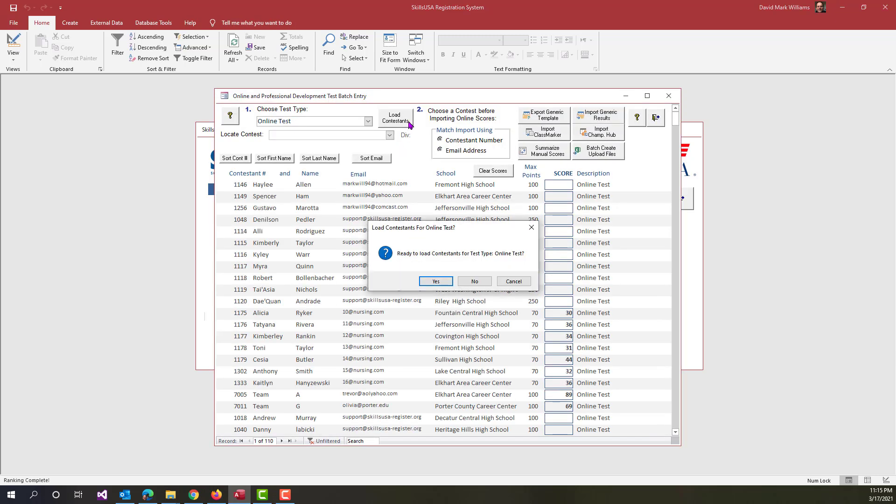
pyautogui.click(446, 280)
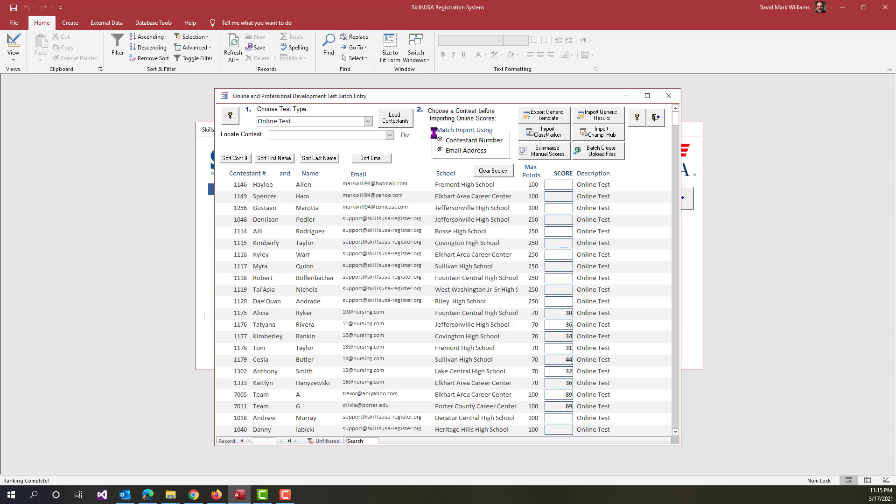
pyautogui.click(523, 281)
# Choose Online Test as the test type and filter the batch entry to the Architectural Drafting contest.
pyautogui.click(368, 122)
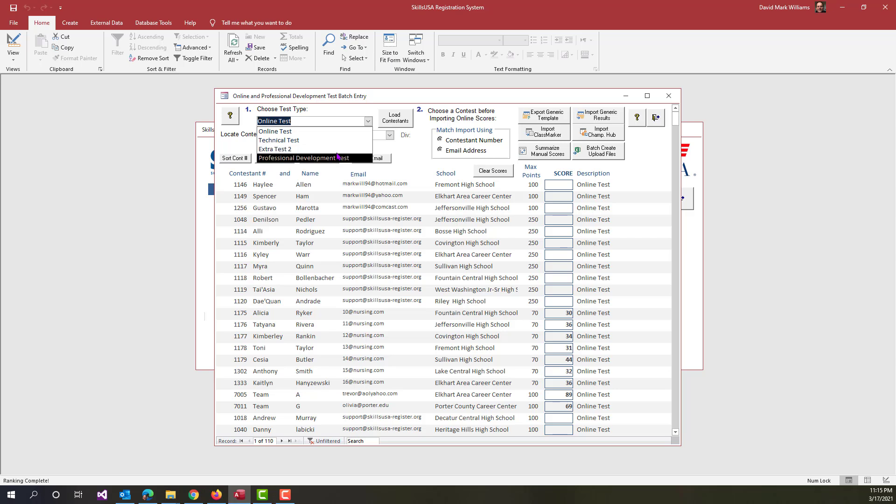
pyautogui.click(347, 132)
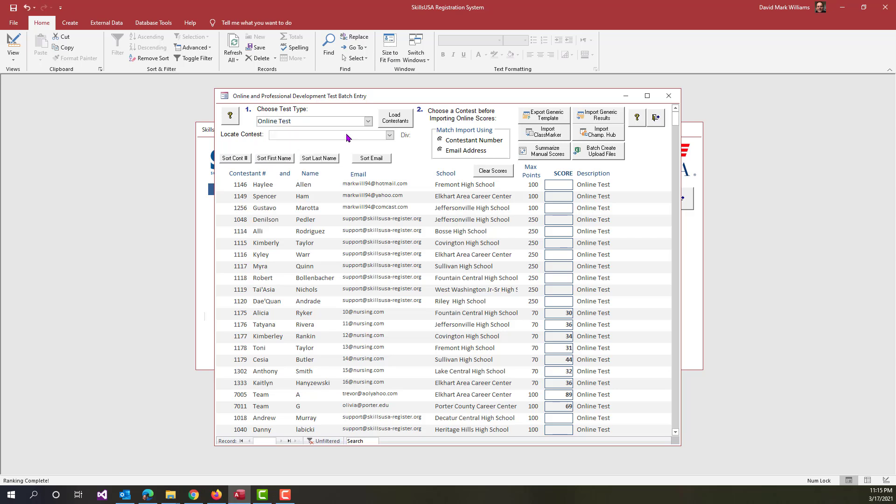
pyautogui.click(389, 134)
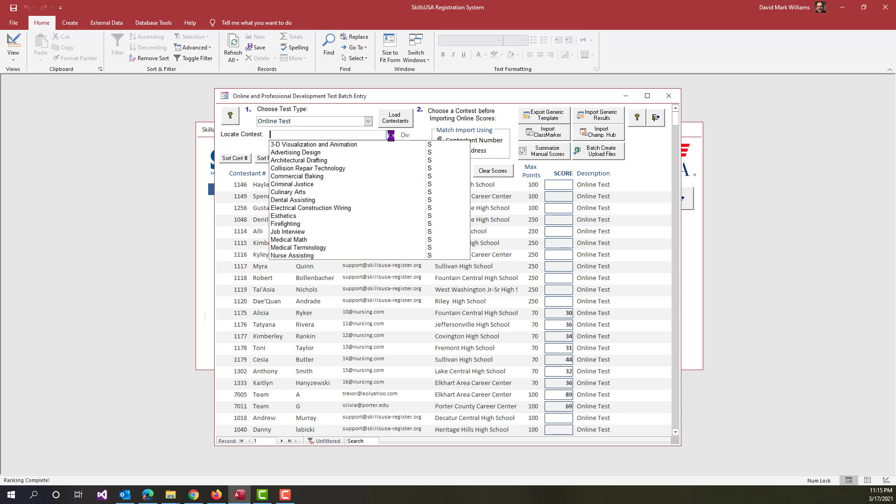
pyautogui.click(303, 161)
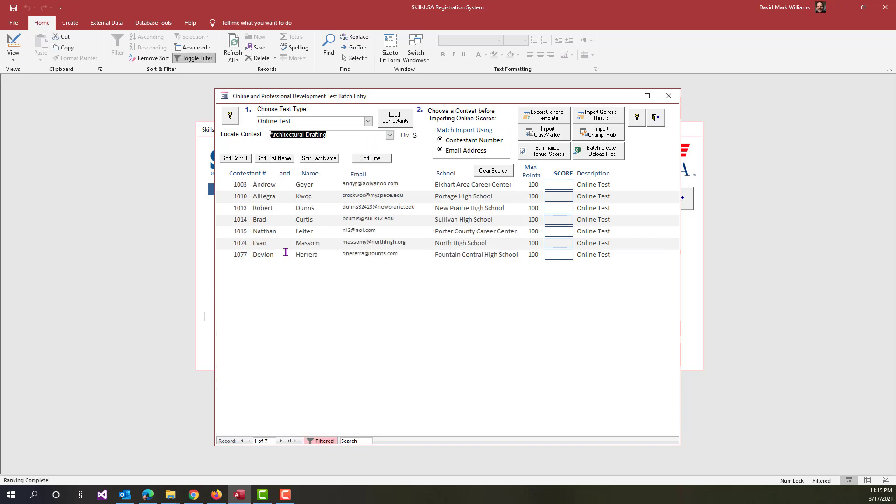
pyautogui.click(357, 202)
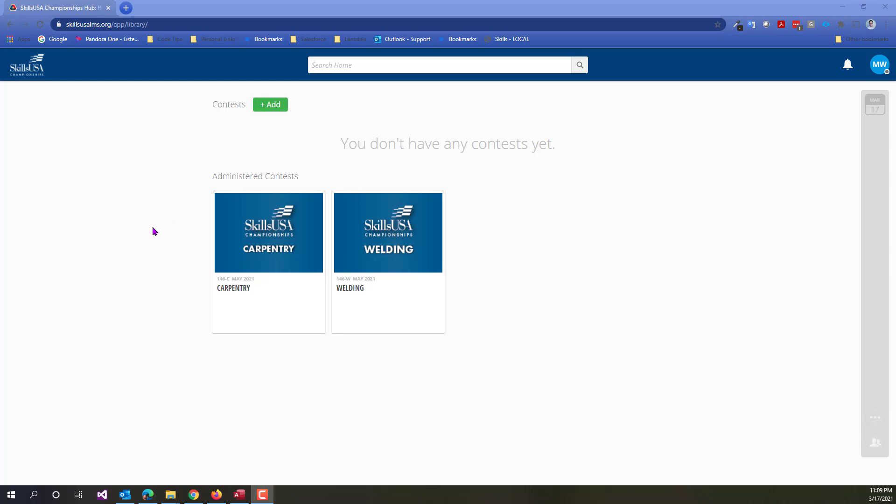
# In the SkillsUSA Championships Hub in Chrome, open the Carpentry contest's Grades & Performance and download the grades file.
pyautogui.click(263, 241)
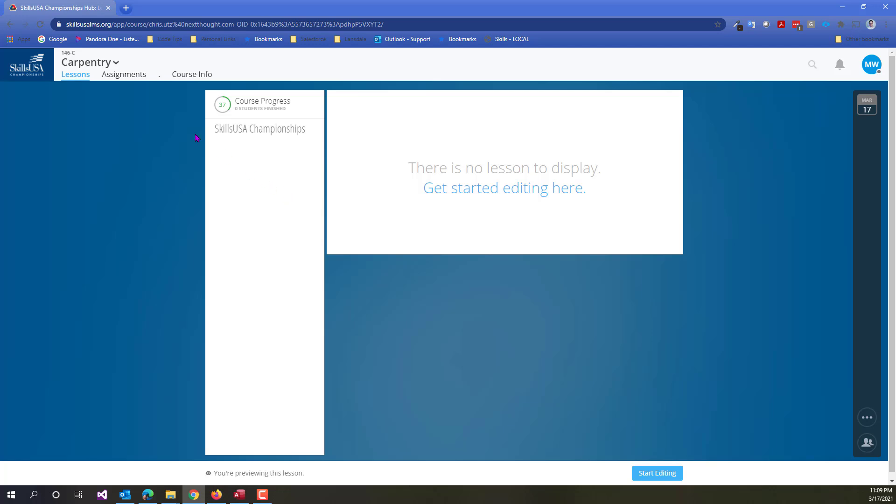
pyautogui.click(125, 79)
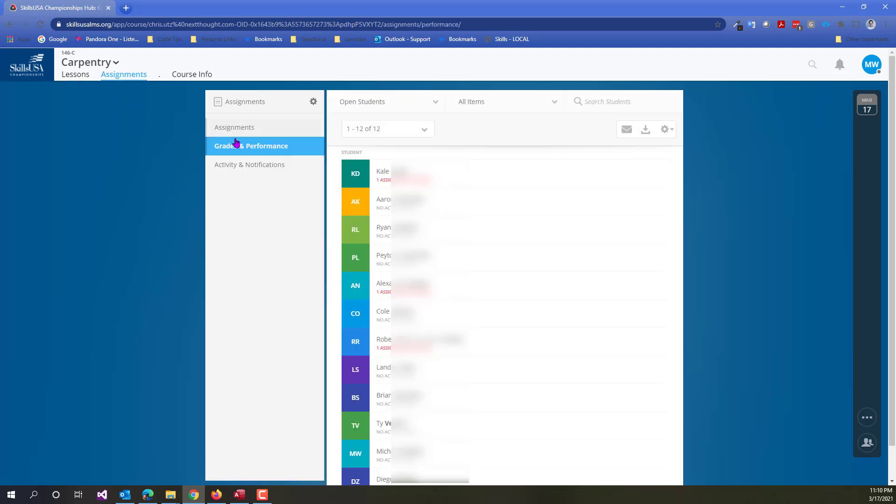
pyautogui.click(256, 148)
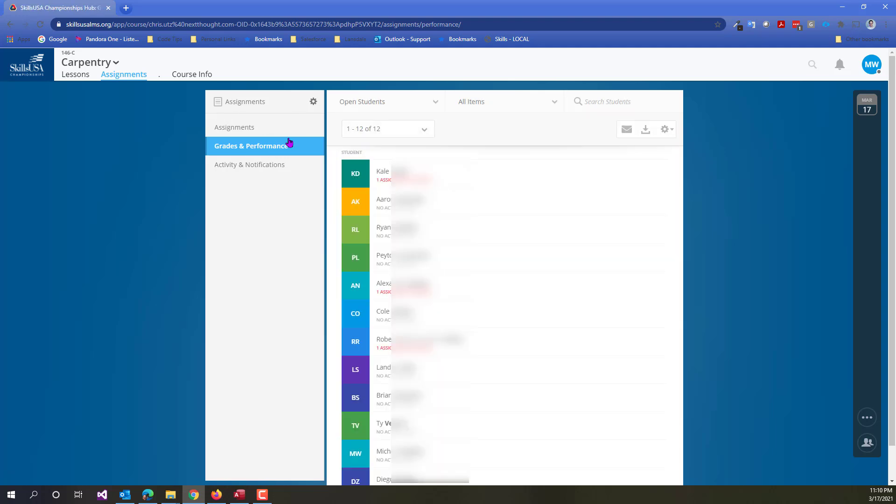
pyautogui.click(647, 135)
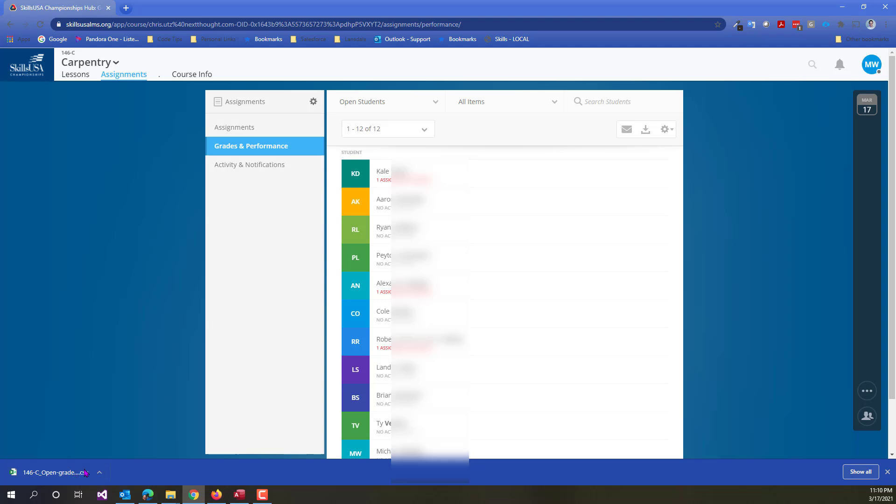
# Open the downloaded grades CSV in Excel and widen columns A through J so their contents are readable.
pyautogui.click(57, 473)
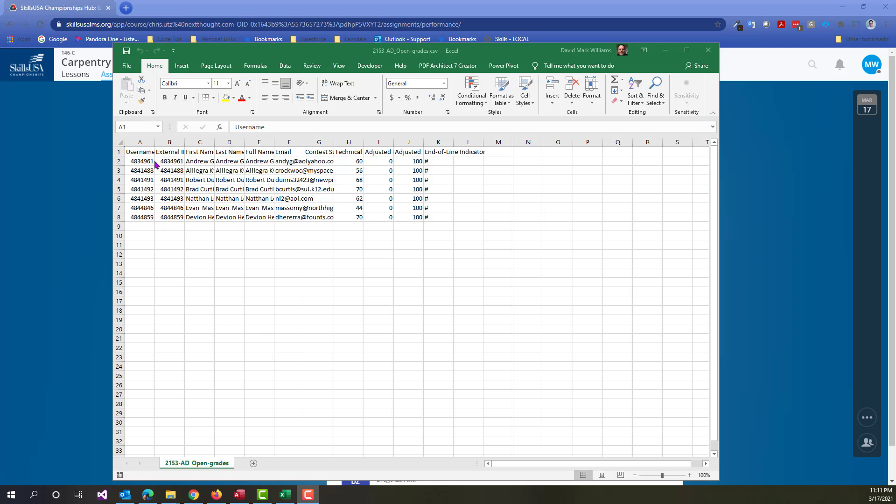
pyautogui.moveTo(140, 142); pyautogui.dragTo(422, 151)
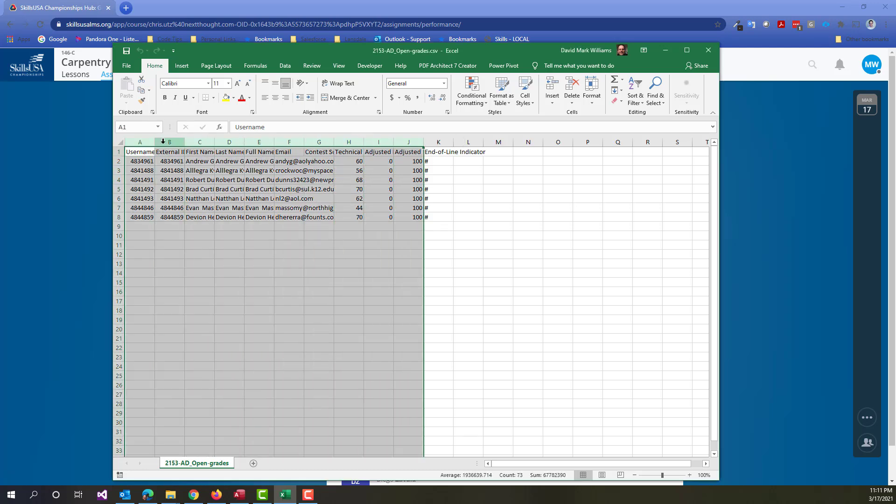
pyautogui.moveTo(155, 142); pyautogui.dragTo(182, 147)
pyautogui.click(256, 190)
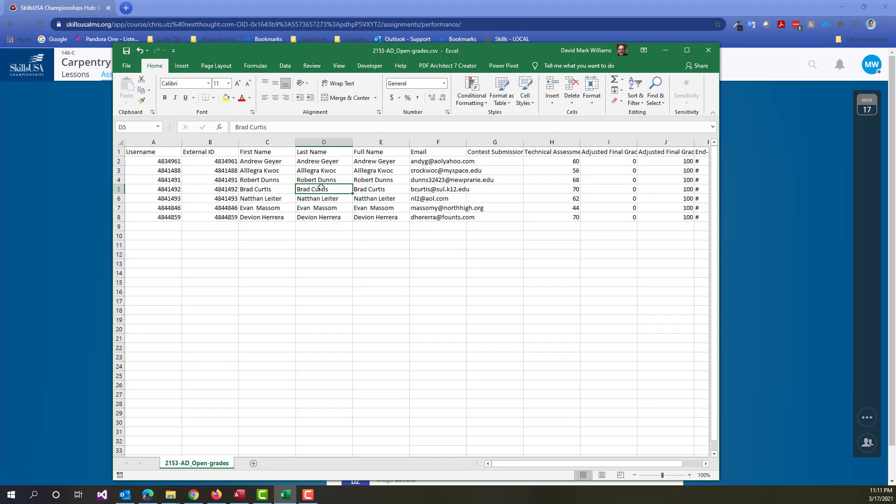
# Examine the contestants' username, name, email, contest submission, technical assessment and adjusted final grade columns in the grades sheet.
pyautogui.press('Home')
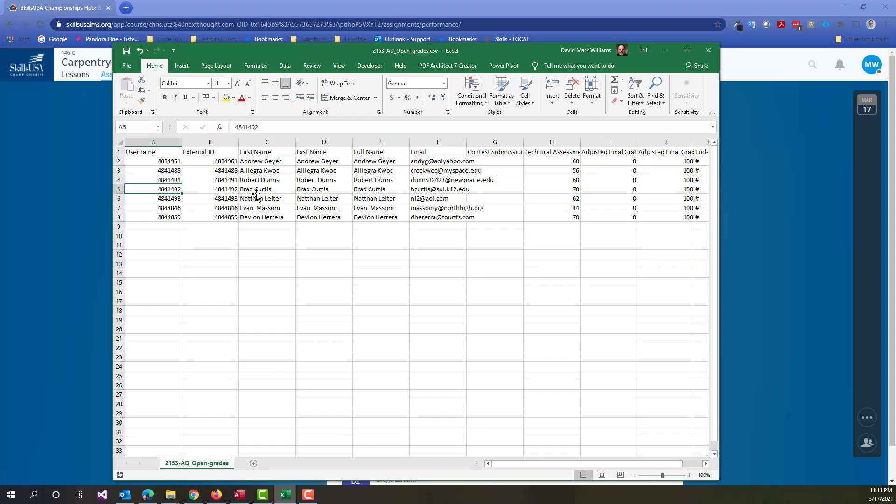
pyautogui.press('Up')
pyautogui.press('Up')
pyautogui.press('Up')
pyautogui.press('Down')
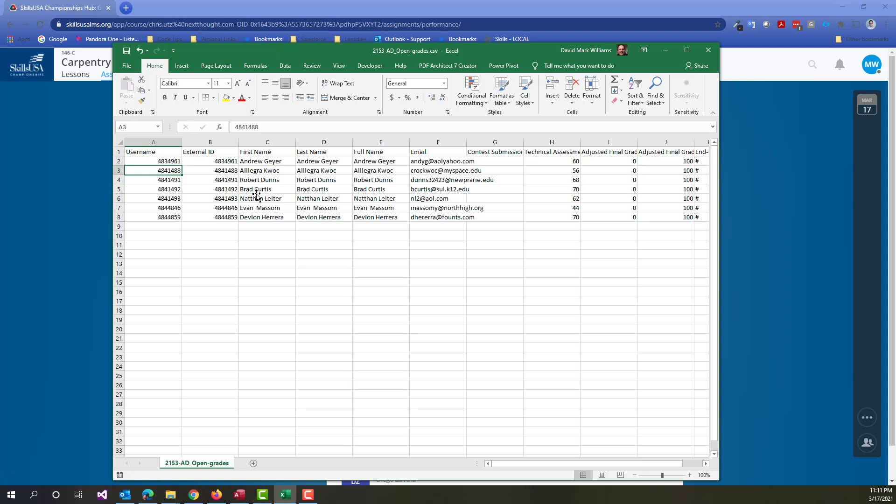
pyautogui.press('Right')
pyautogui.press('Right')
pyautogui.press('Right')
pyautogui.press('Left')
pyautogui.press('Up')
pyautogui.press('Right')
pyautogui.press('Right')
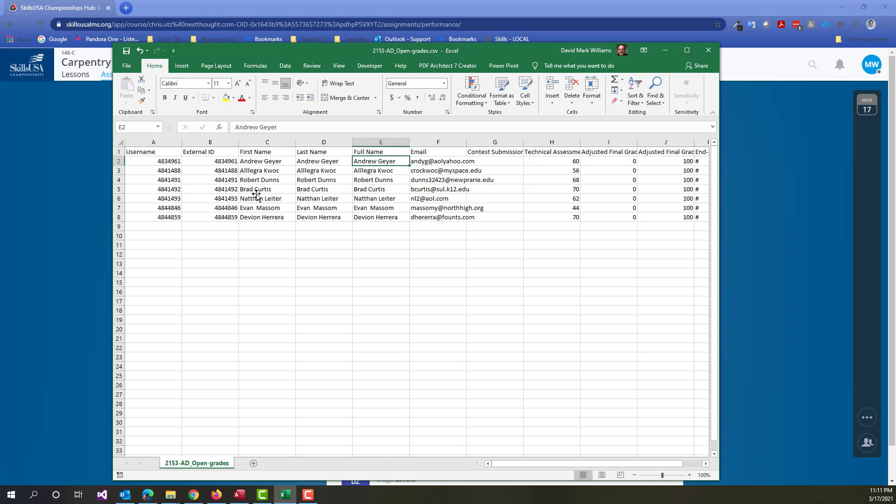
pyautogui.press('Right')
pyautogui.press('Right')
pyautogui.press('Right')
pyautogui.press('Right')
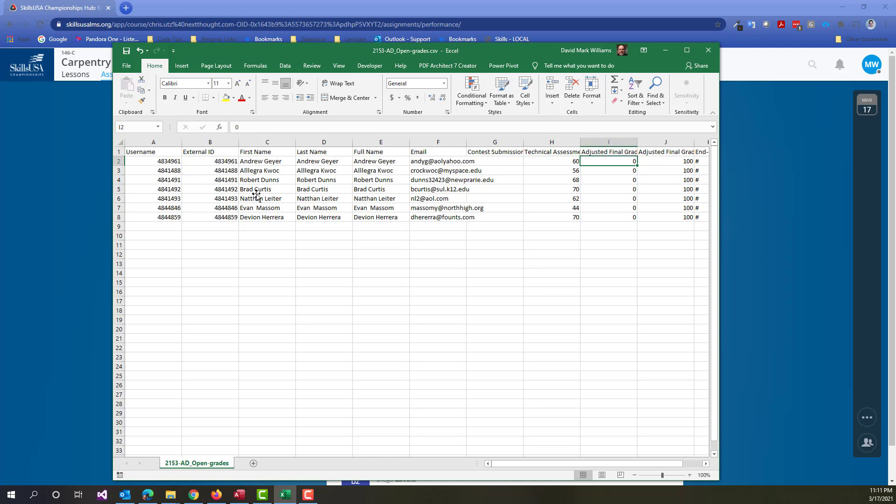
pyautogui.press('Left')
pyautogui.press('Left')
pyautogui.press('Left')
pyautogui.press('Down')
pyautogui.press('Down')
pyautogui.press('Right')
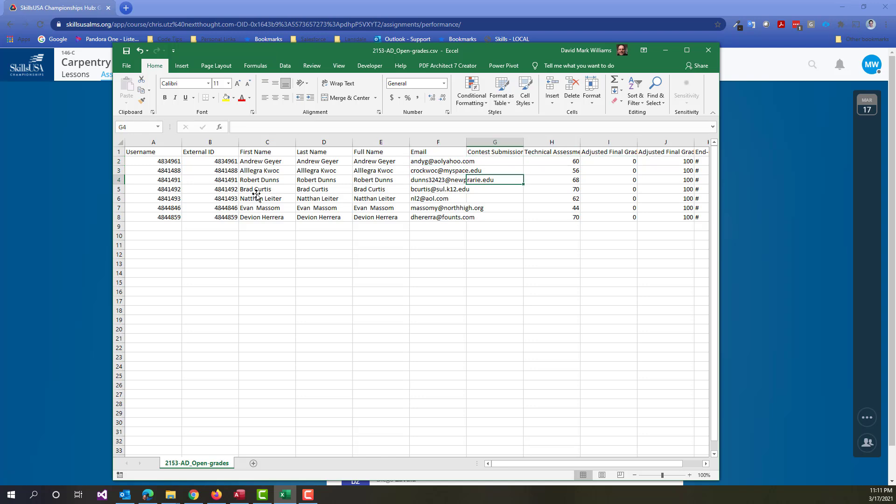
# Examine the adjusted final grade columns and the Technical Assessment Points Grade header in the grades sheet.
pyautogui.press('Right')
pyautogui.press('Right')
pyautogui.press('Right')
pyautogui.press('Right')
pyautogui.press('Right')
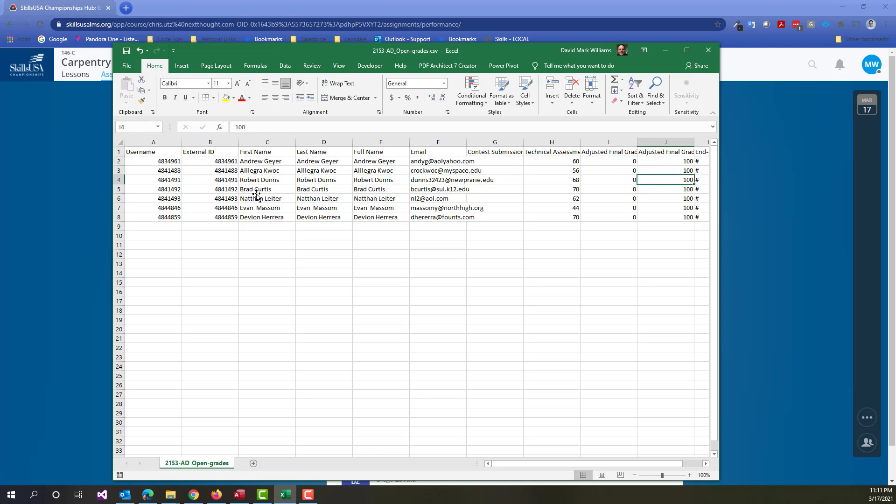
pyautogui.press('Left')
pyautogui.press('Left')
pyautogui.press('Left')
pyautogui.press('Up')
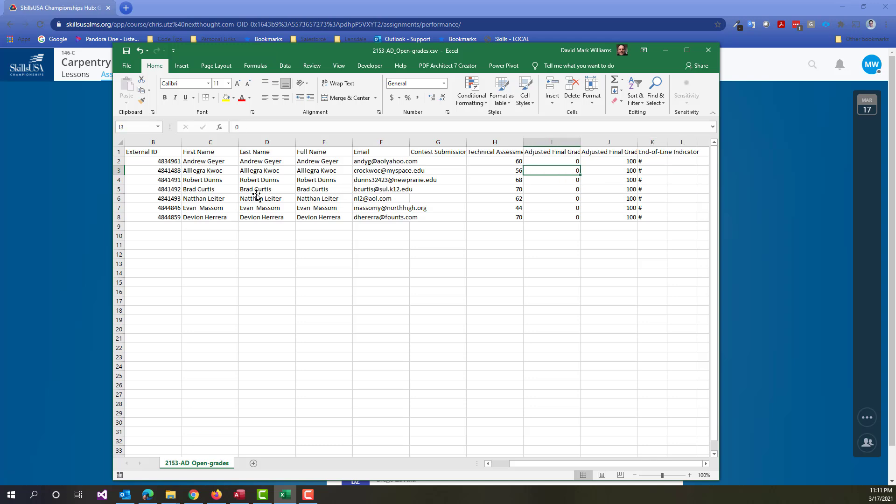
pyautogui.press('Left')
pyautogui.press('Up')
pyautogui.press('Up')
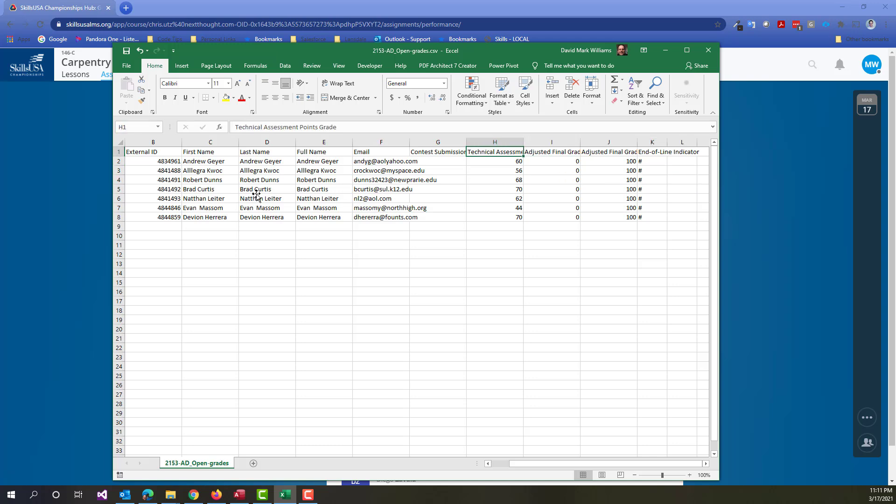
# Examine the contestants' scores down the Technical Assessment Points Grade column.
pyautogui.press('Down')
pyautogui.press('Down')
pyautogui.press('Down')
pyautogui.press('Down')
pyautogui.press('Down')
pyautogui.press('Down')
pyautogui.press('Down')
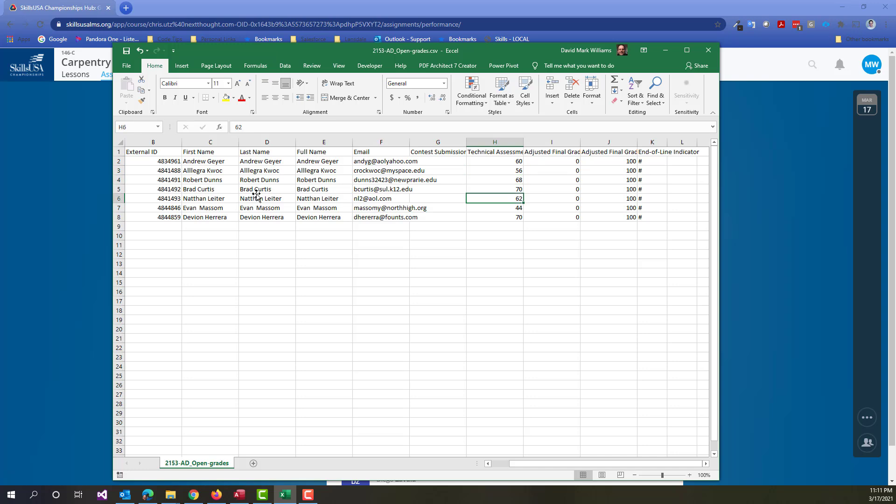
pyautogui.press('Up')
pyautogui.press('Up')
pyautogui.press('Up')
pyautogui.press('Up')
pyautogui.press('Up')
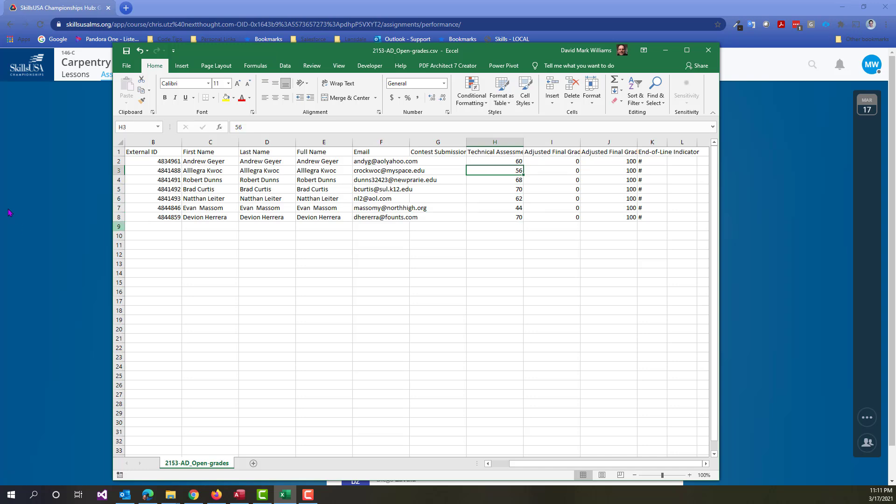
# Examine the External ID column and the header row from External ID through End-of-Line Indicator.
pyautogui.click(163, 189)
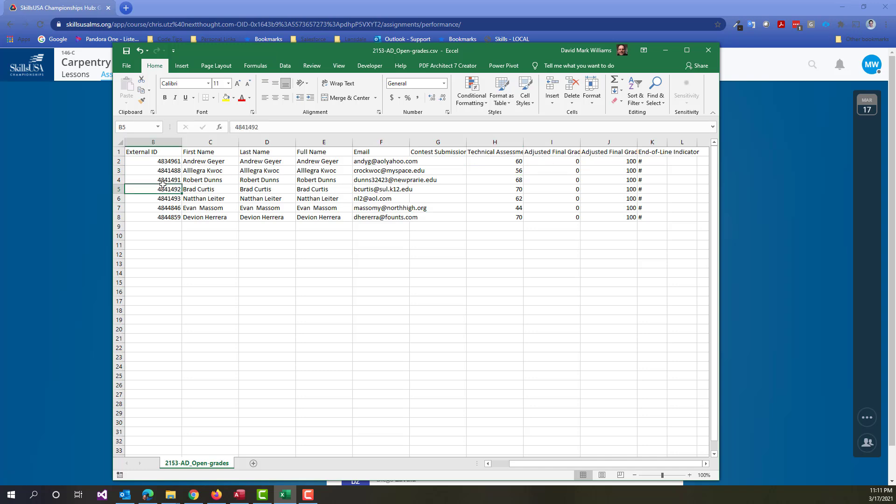
pyautogui.press('Up')
pyautogui.press('Up')
pyautogui.press('Up')
pyautogui.press('Up')
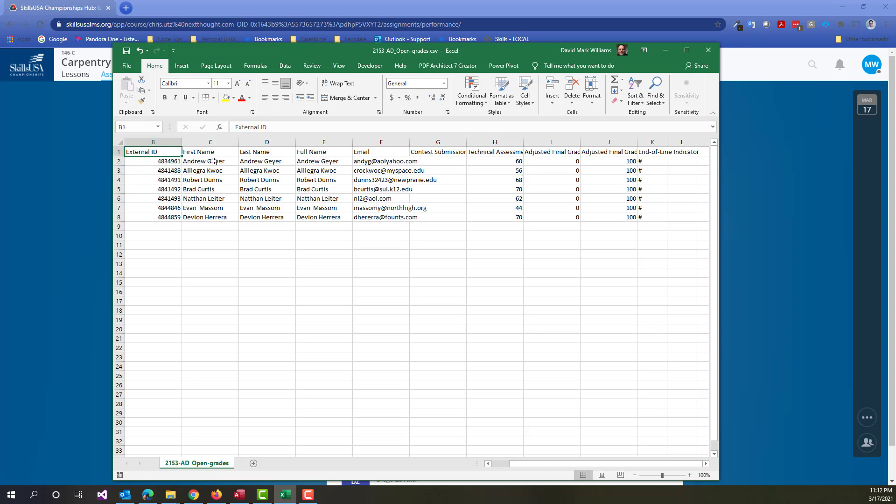
pyautogui.press('Right')
pyautogui.press('Right')
pyautogui.press('Right')
pyautogui.press('Right')
pyautogui.press('Right')
pyautogui.press('Right')
pyautogui.press('Right')
pyautogui.press('Right')
pyautogui.press('Right')
pyautogui.press('Right')
pyautogui.press('Right')
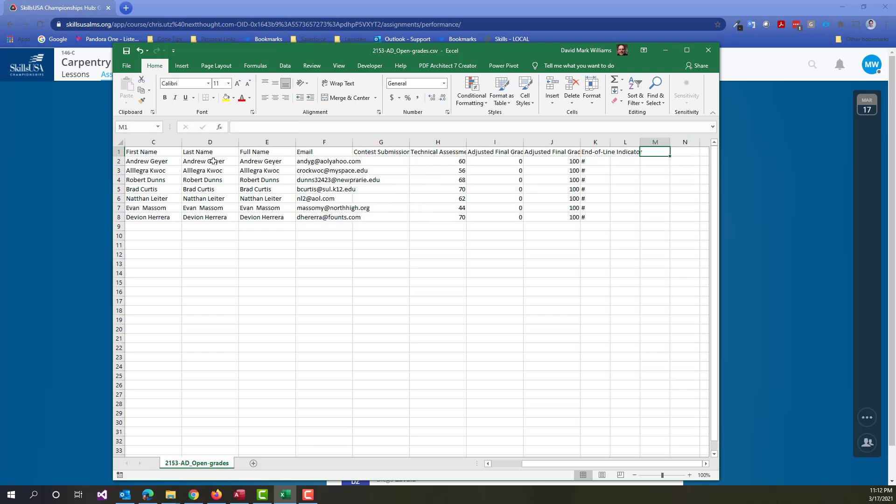
# Save the grades sheet to USB Drive (E:) as 2153-AD_Open-grades.csv, replacing the existing file and keeping the CSV format, and close it.
pyautogui.click(126, 66)
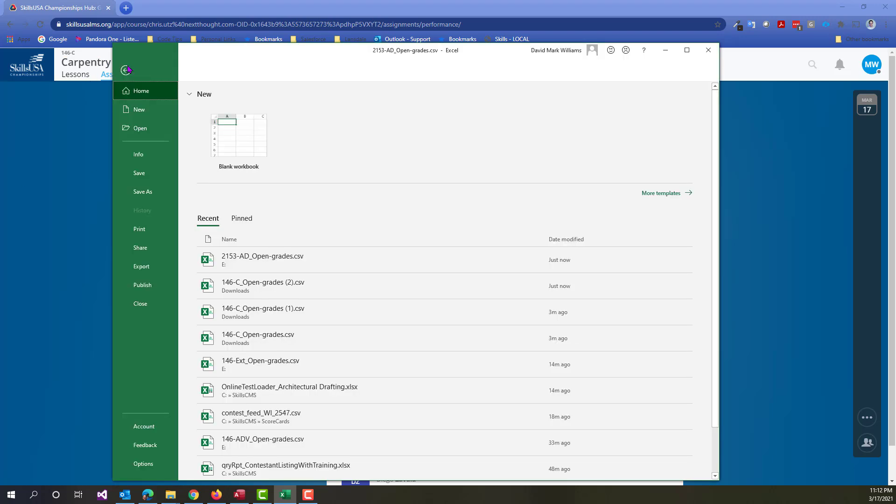
pyautogui.click(150, 192)
pyautogui.click(234, 210)
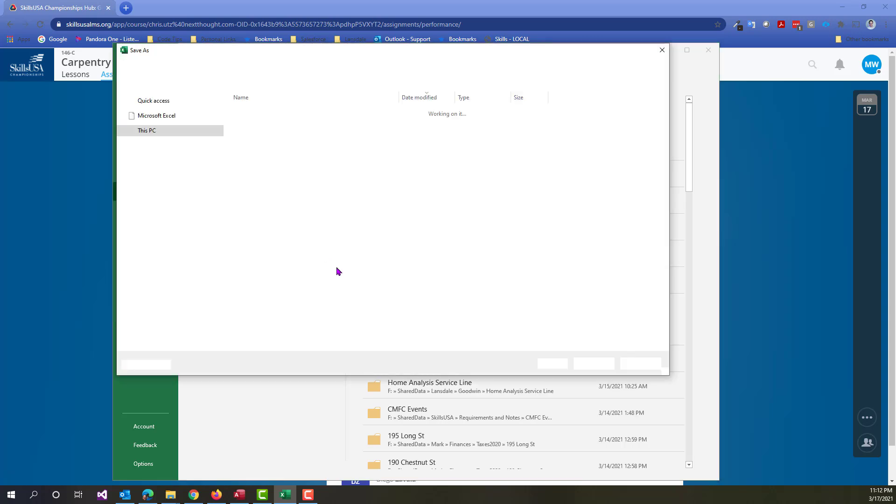
pyautogui.click(214, 314)
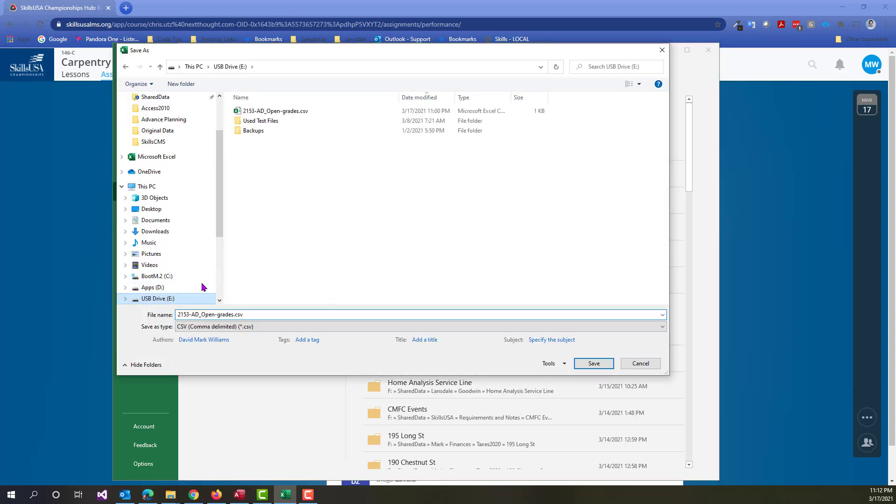
pyautogui.doubleClick(214, 313)
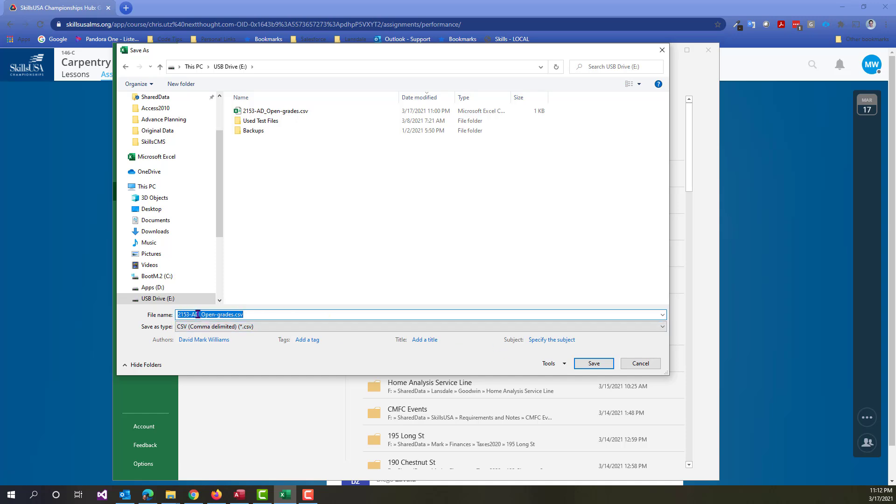
pyautogui.click(589, 363)
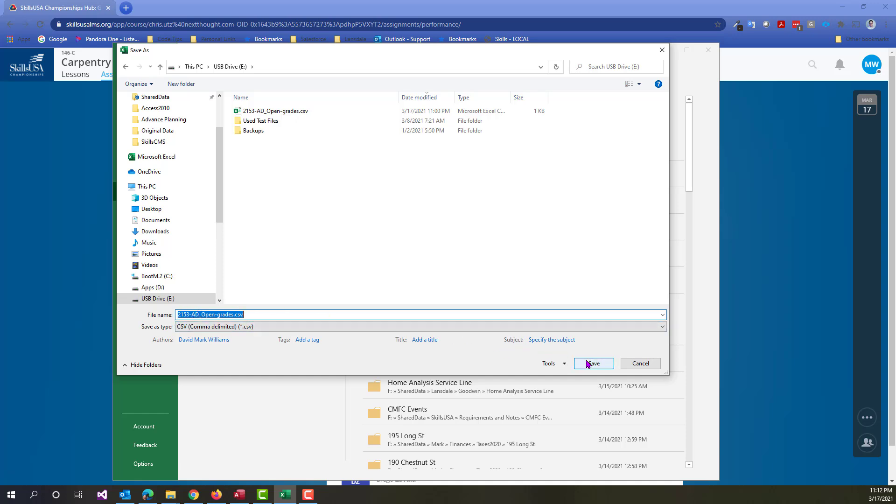
pyautogui.click(472, 247)
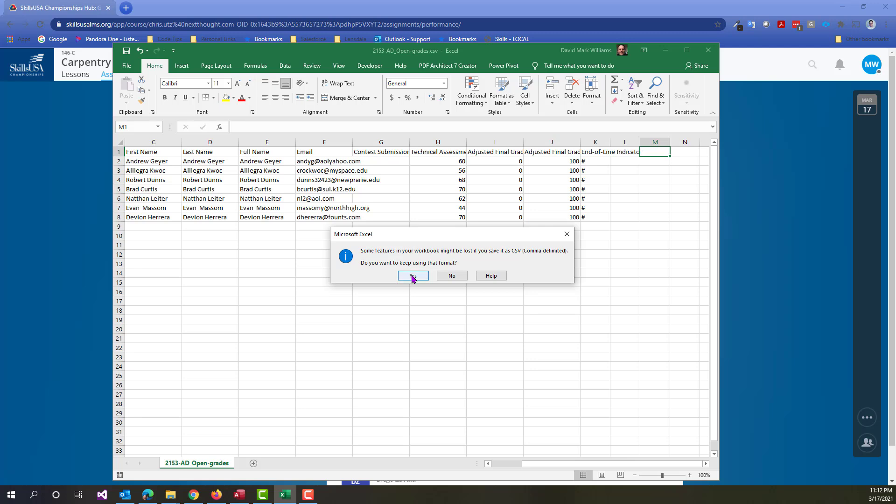
pyautogui.click(412, 276)
pyautogui.click(708, 51)
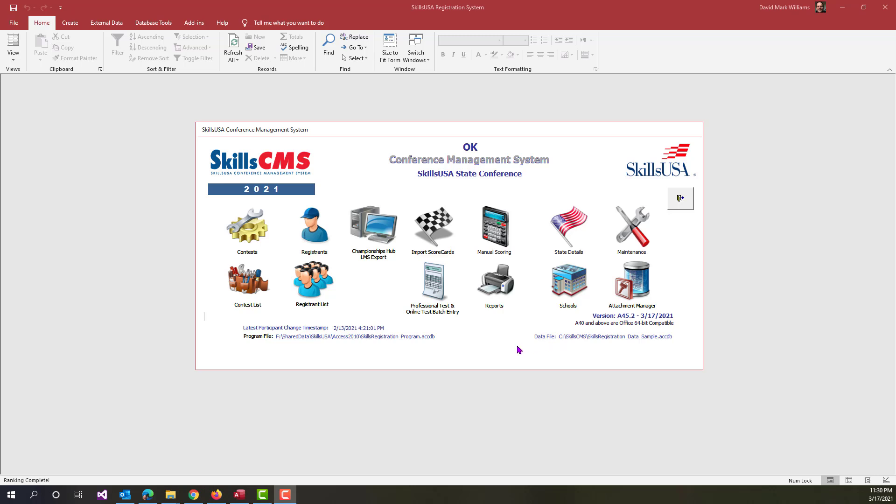
# In the SkillsUSA Registration System, open the online test batch entry, choose Online Test and filter to the Architectural Drafting contest.
pyautogui.click(438, 288)
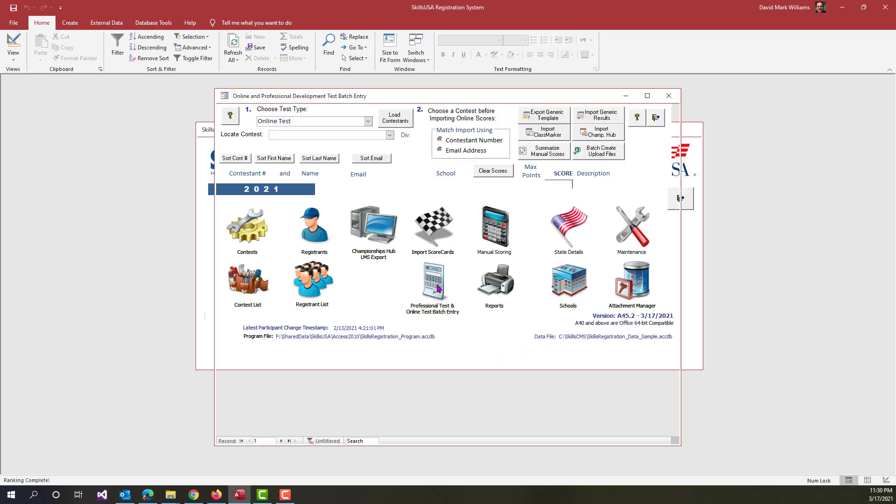
pyautogui.click(368, 122)
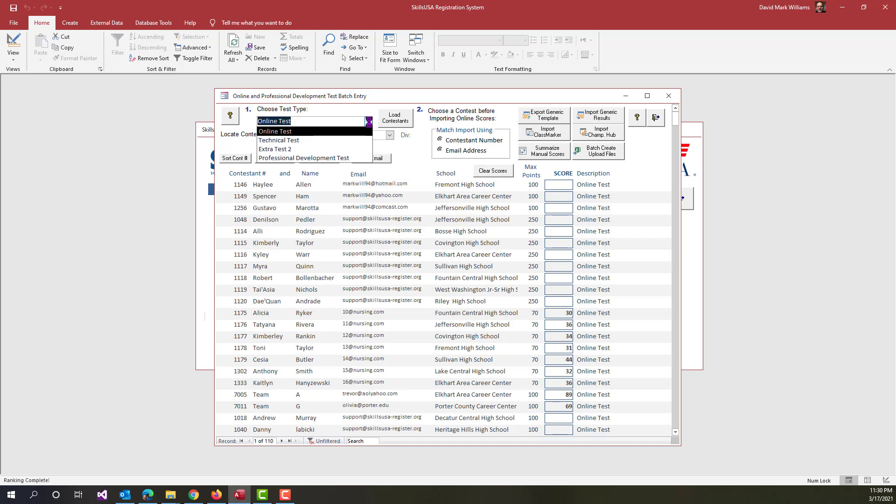
pyautogui.click(321, 133)
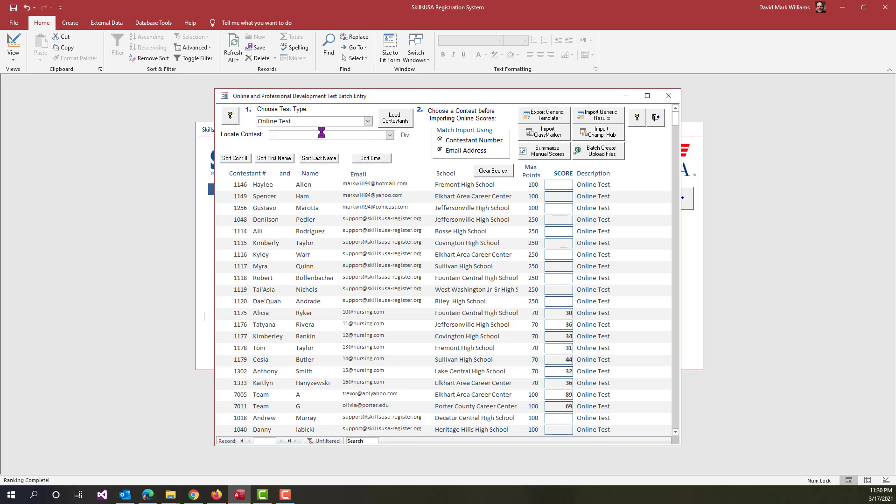
pyautogui.click(390, 135)
pyautogui.click(376, 163)
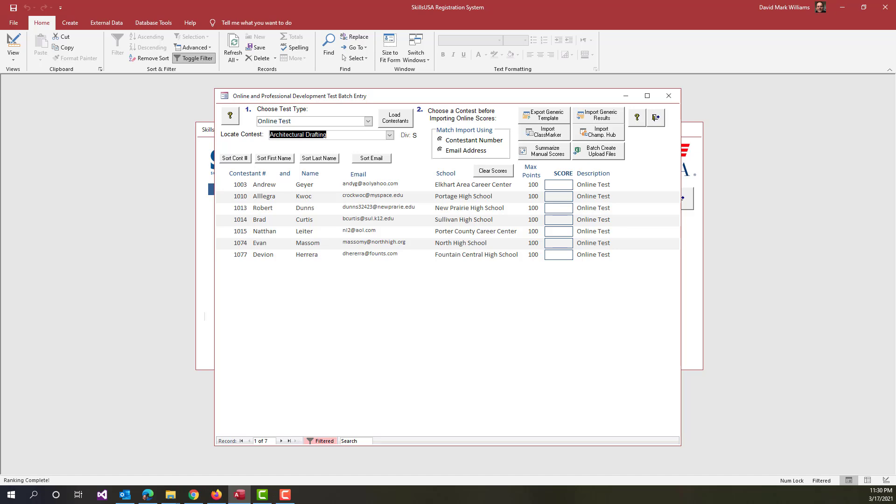
# In File Explorer, rename 2153-AD_Open-grades.csv on USB Drive (E:) to 2153-Architectural Drafting_Open-grades.csv.
pyautogui.moveTo(895, 102); pyautogui.dragTo(590, 102)
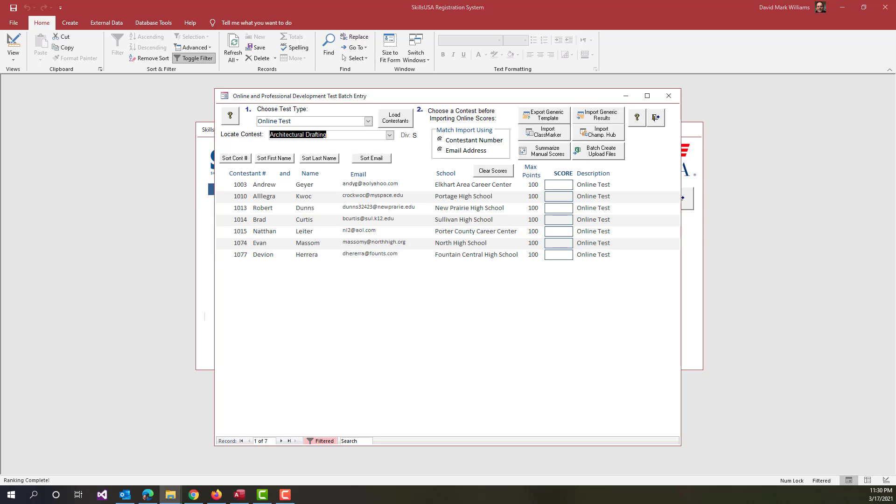
pyautogui.moveTo(895, 65); pyautogui.dragTo(465, 102)
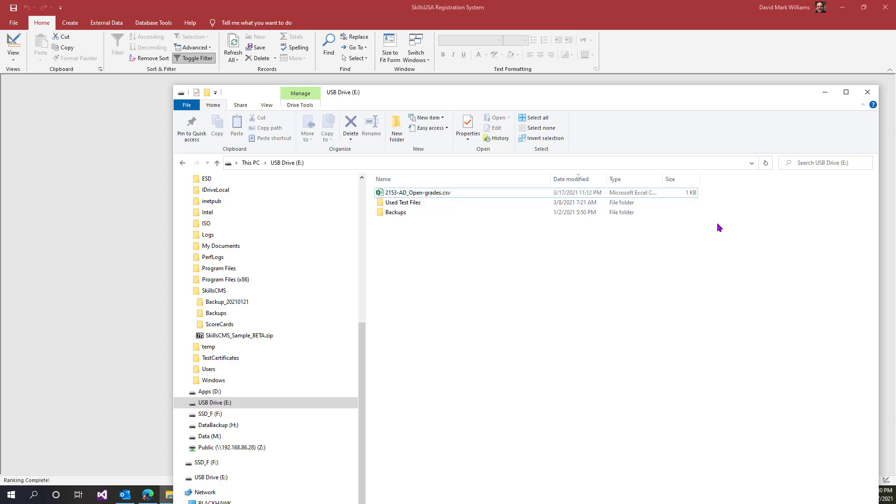
pyautogui.click(406, 195)
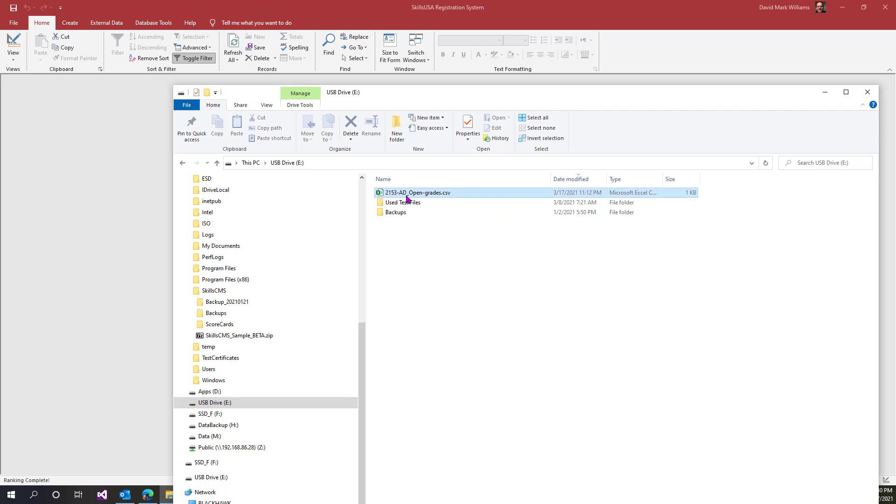
pyautogui.press('F2')
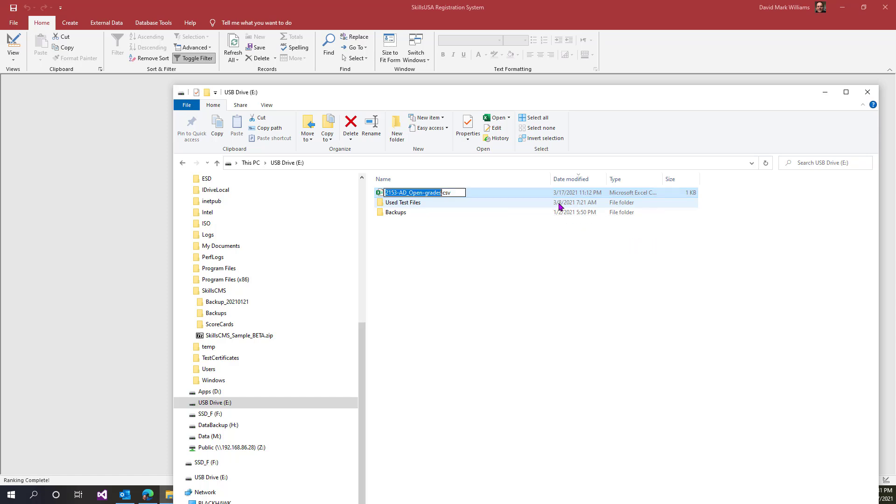
pyautogui.press('Left')
pyautogui.press('Left')
pyautogui.write('r')
pyautogui.write('chitectur')
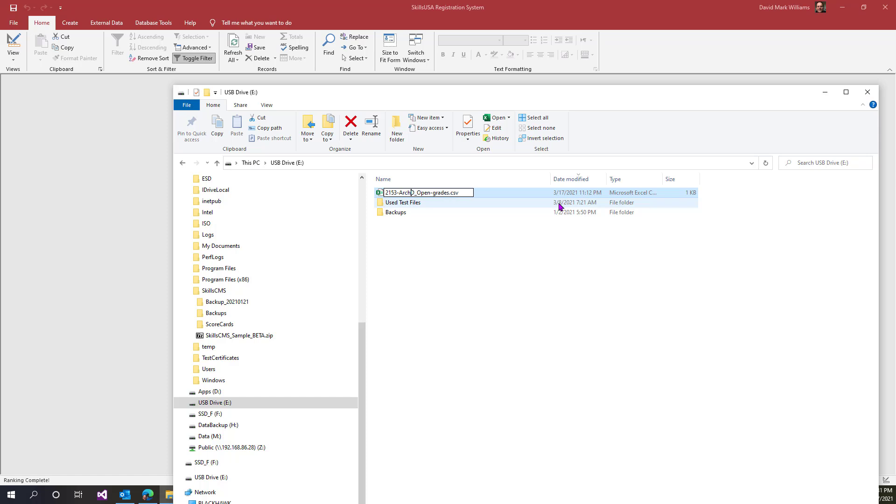
pyautogui.write('al D')
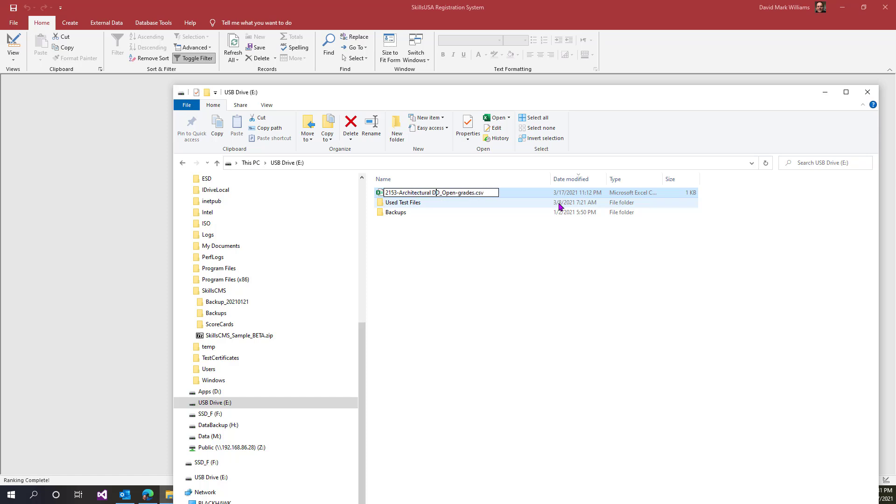
pyautogui.write('rafting')
pyautogui.press('Return')
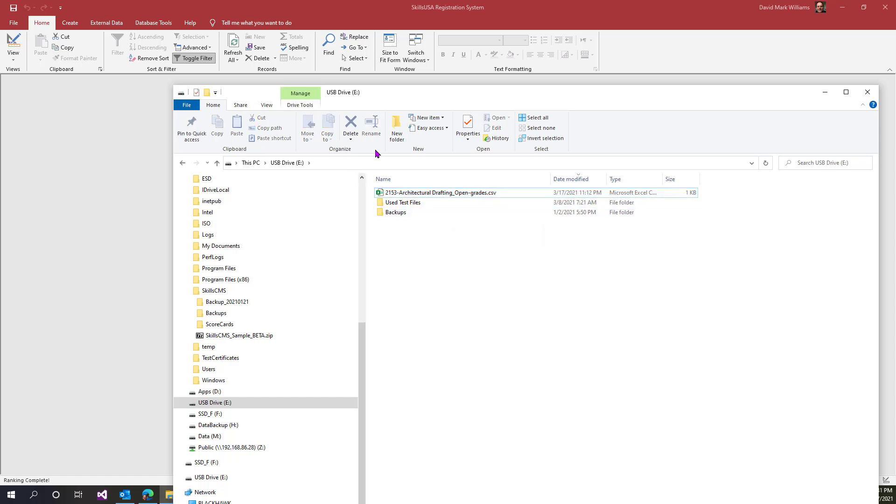
# Create a folder named Completed on USB Drive (E:).
pyautogui.click(401, 138)
pyautogui.write('Co')
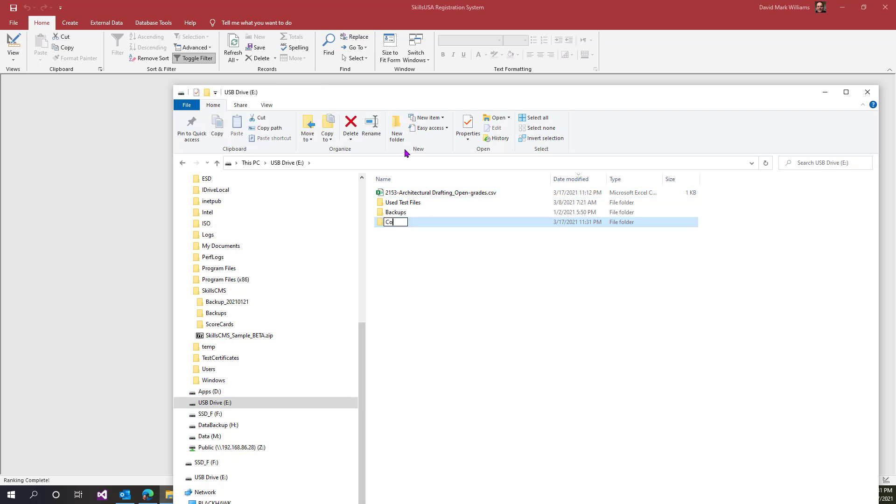
pyautogui.write('mpleted')
pyautogui.press('Return')
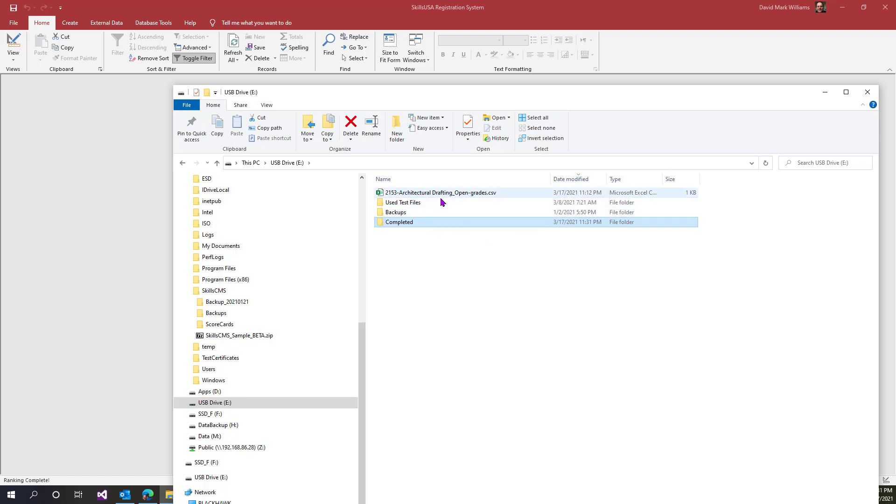
# Open the Architectural Drafting grades CSV in Excel, fit the Email column to its contents and select its entries F1 to F8.
pyautogui.doubleClick(393, 193)
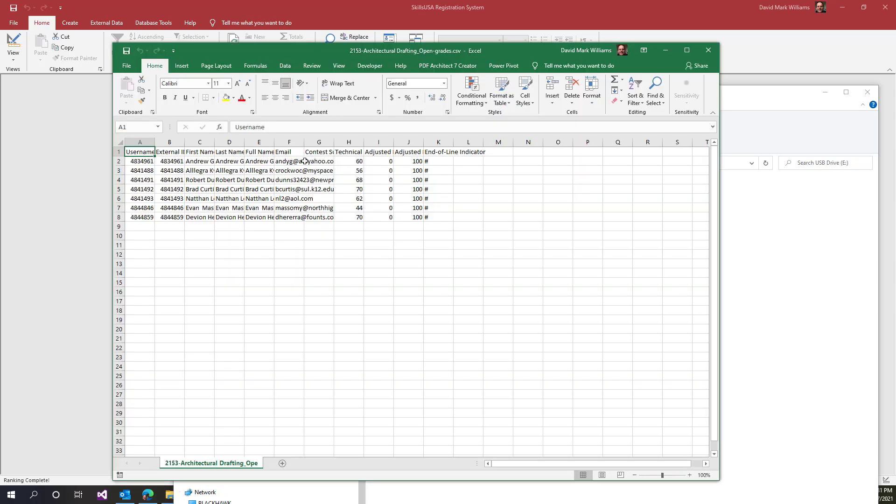
pyautogui.doubleClick(304, 142)
pyautogui.moveTo(310, 153); pyautogui.dragTo(310, 219)
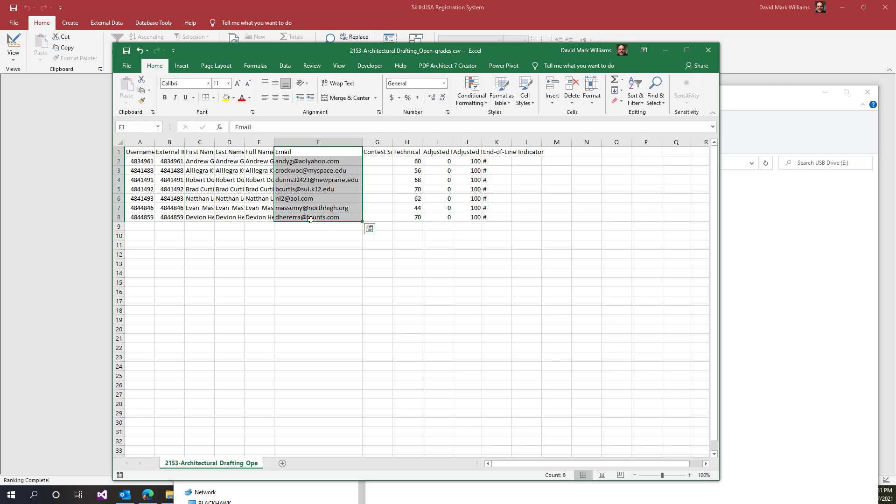
# Compare the contestants' email addresses in the registration system's batch entry with those in the Excel grades sheet.
pyautogui.click(69, 240)
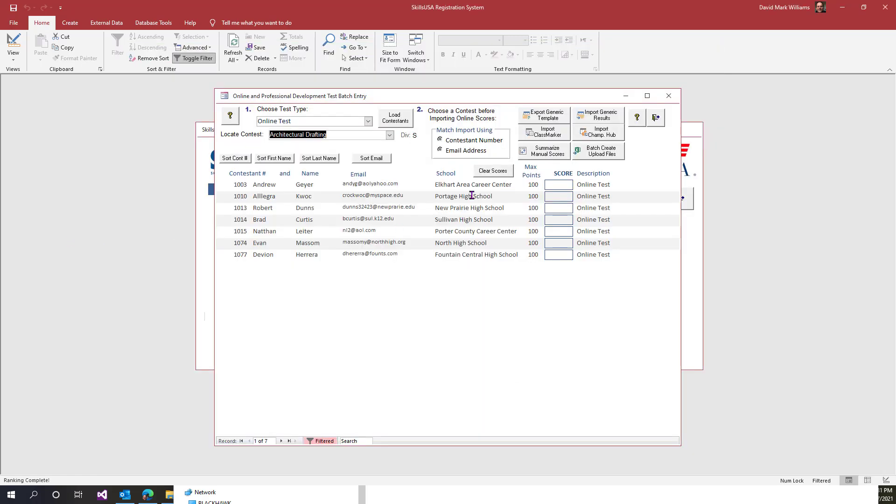
pyautogui.moveTo(383, 183); pyautogui.dragTo(399, 184)
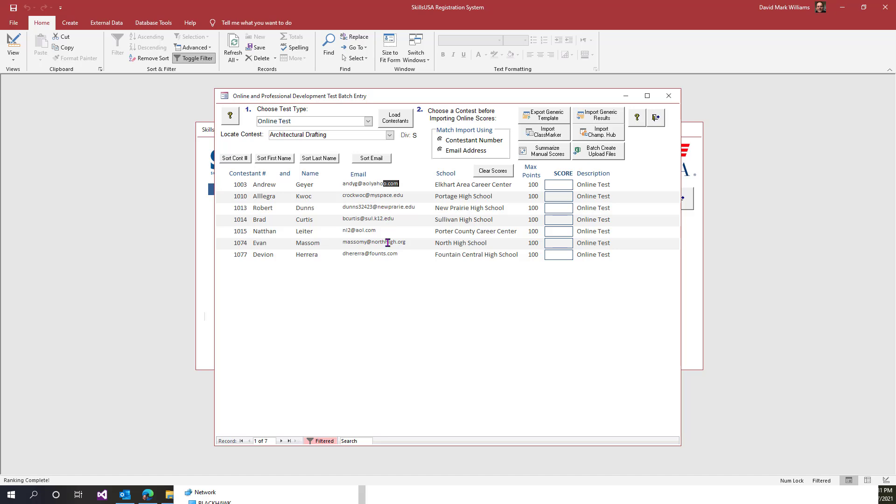
pyautogui.hotkey('alt', 'Tab')
pyautogui.click(322, 189)
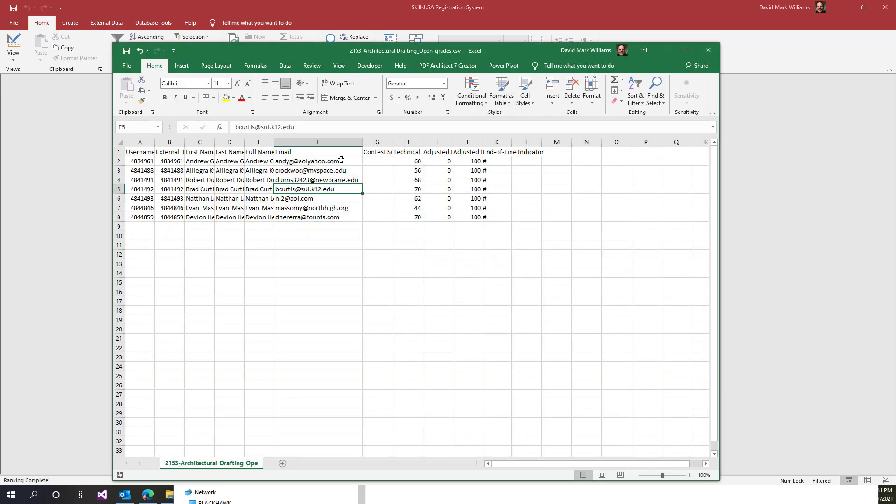
pyautogui.click(341, 161)
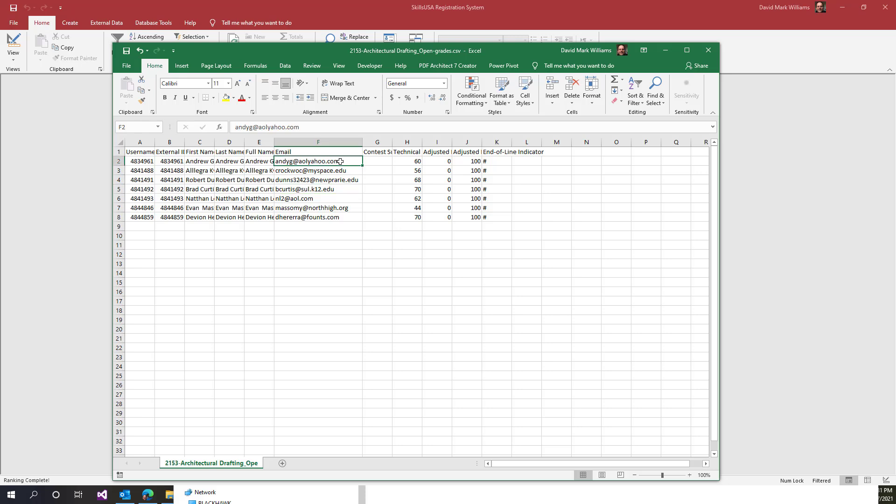
pyautogui.hotkey('alt', 'Tab')
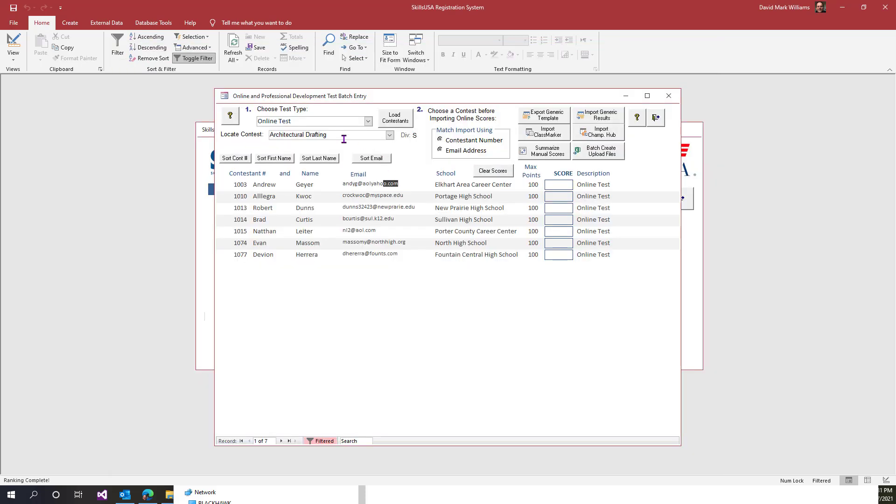
# Compare the first contestant's batch entry with the matching Technical score in the Excel grades sheet, and close the workbook.
pyautogui.moveTo(399, 184); pyautogui.dragTo(339, 183)
pyautogui.hotkey('alt', 'Tab')
pyautogui.click(416, 161)
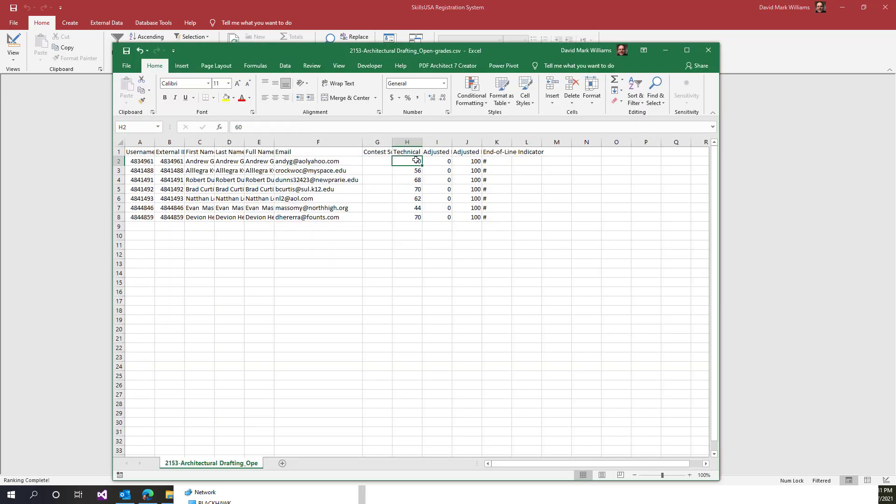
pyautogui.hotkey('alt', 'Tab')
pyautogui.press('Tab')
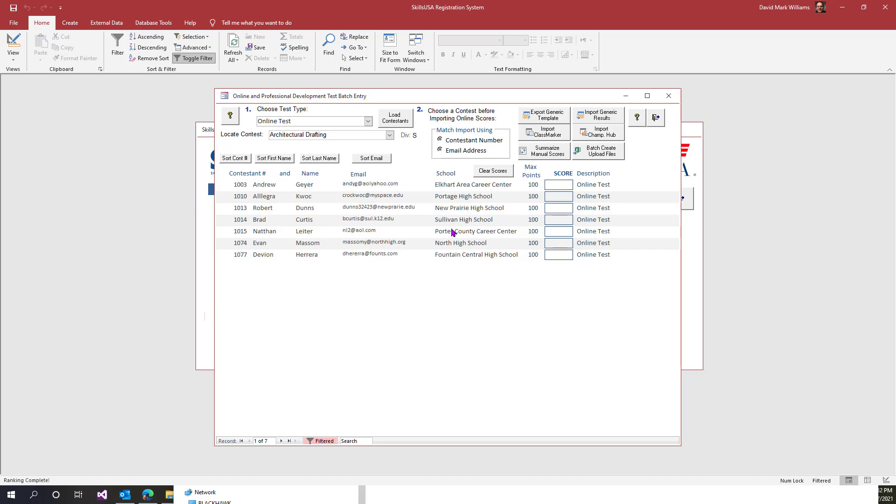
pyautogui.hotkey('alt', 'Tab')
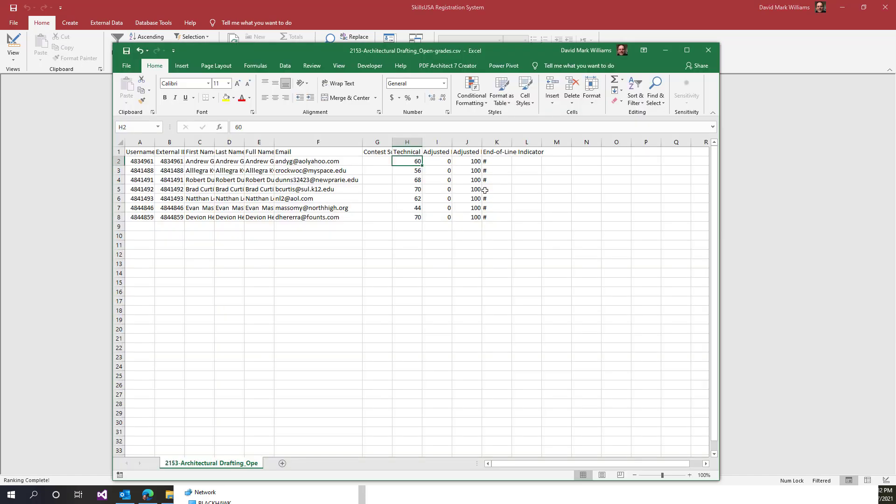
pyautogui.click(714, 51)
pyautogui.click(461, 265)
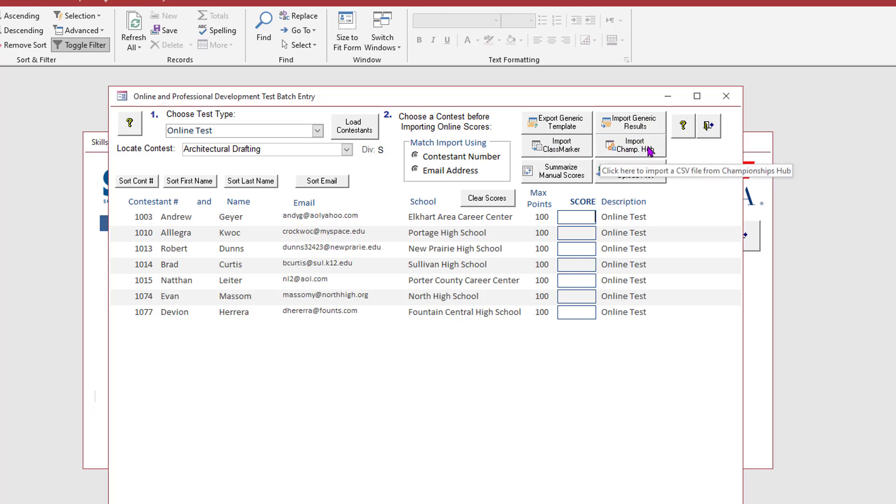
# Try to import the Championships Hub scores for Architectural Drafting without choosing a match method.
pyautogui.click(649, 150)
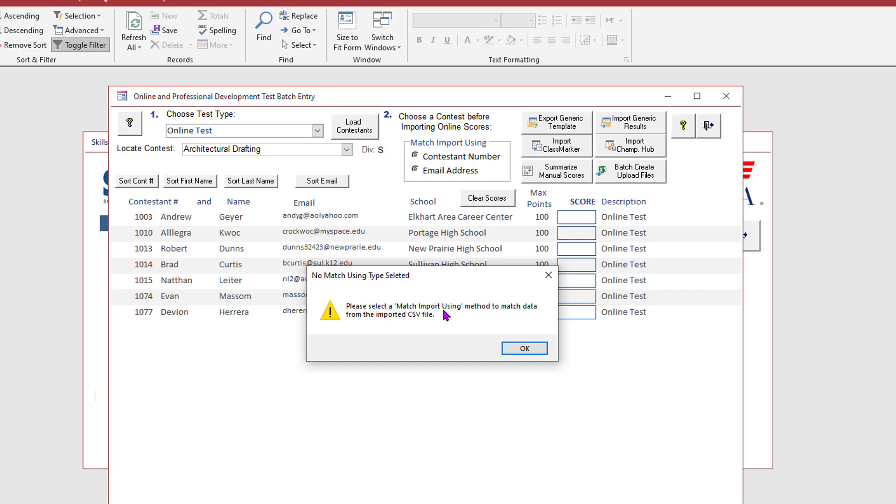
pyautogui.click(525, 348)
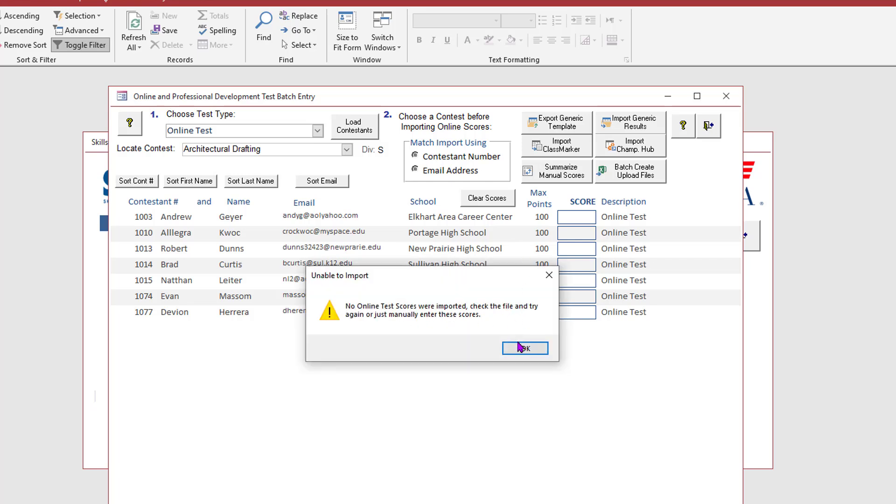
pyautogui.click(522, 347)
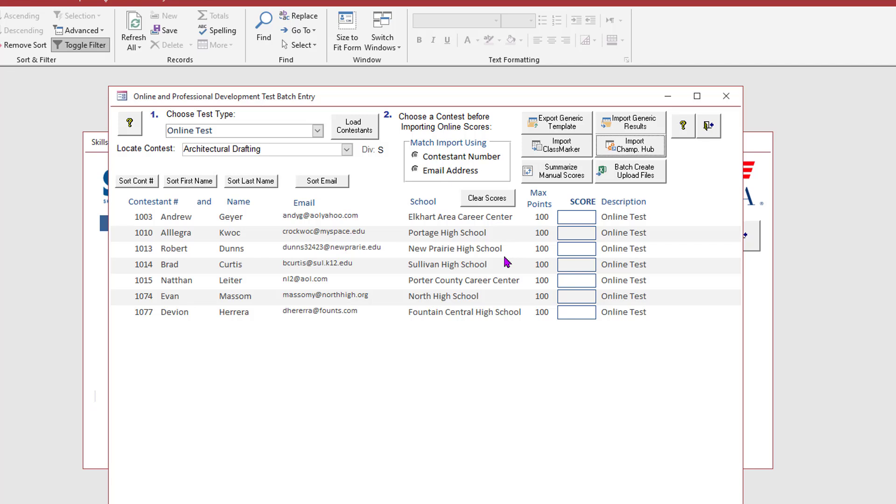
# Import the Online Test scores from 2153-Architectural Drafting_Open-grades.csv as a Championships Hub file, matching contestants by Email Address.
pyautogui.click(487, 162)
pyautogui.click(475, 176)
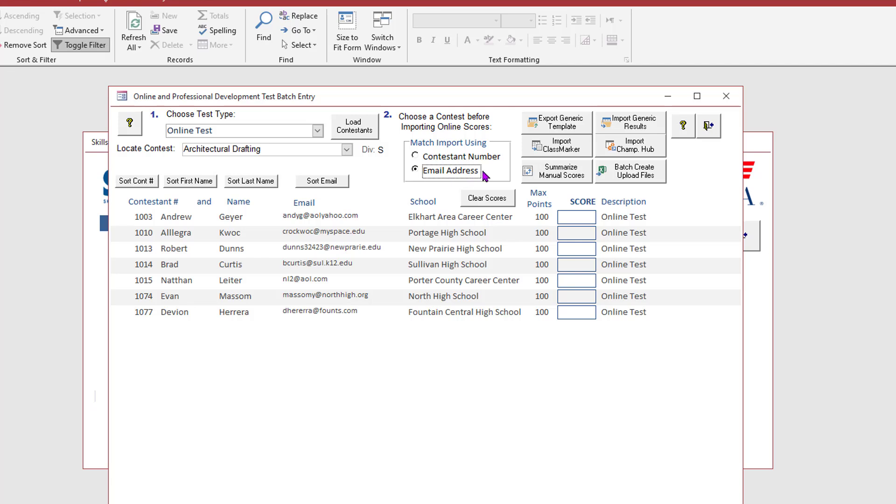
pyautogui.click(652, 152)
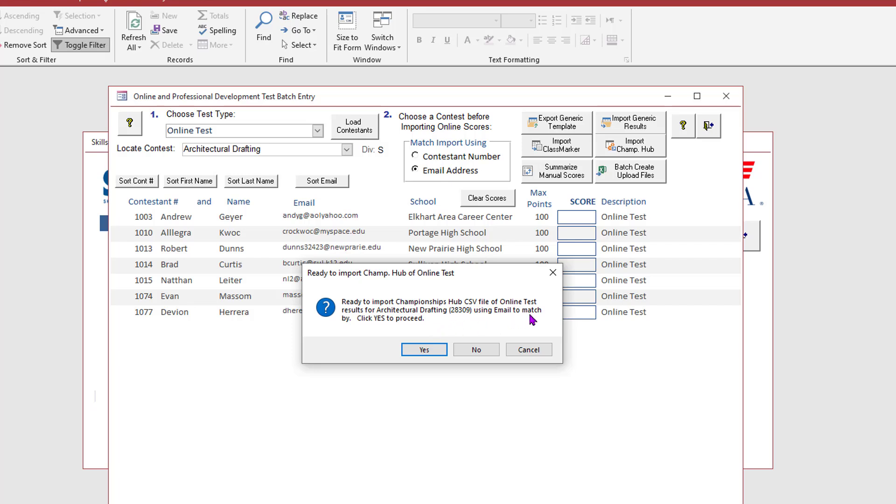
pyautogui.click(422, 350)
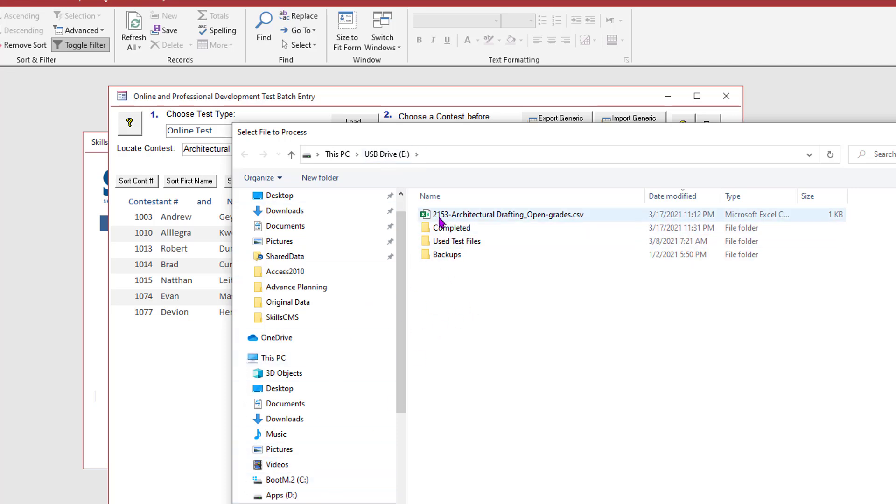
pyautogui.click(485, 221)
pyautogui.press('Return')
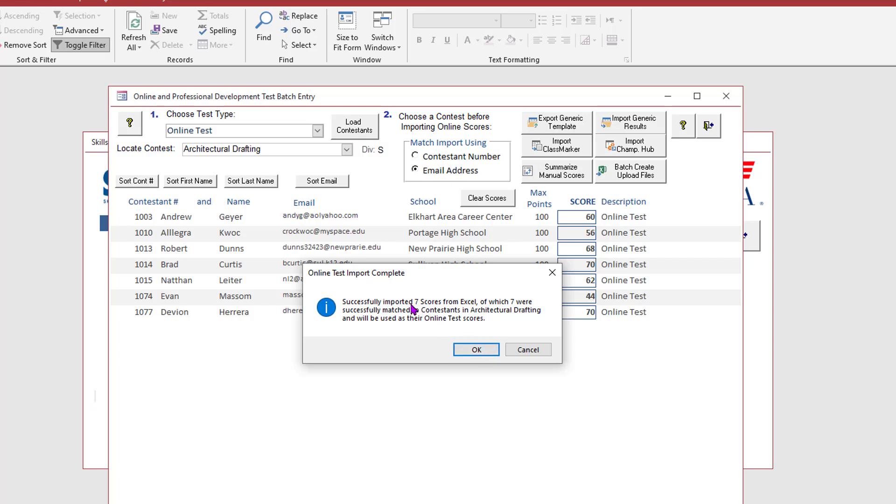
pyautogui.click(479, 351)
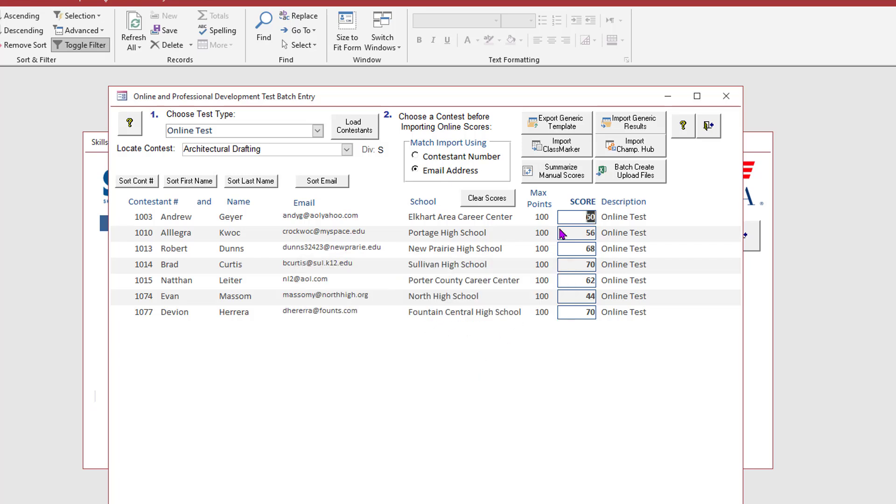
pyautogui.press('Tab')
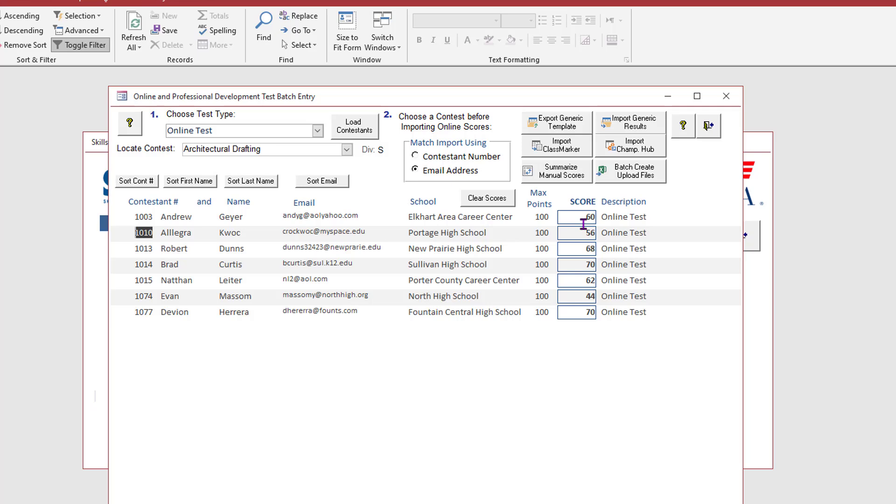
# Leave the test batch entry and take a look at the Contestant Scores form used for importing ScoreCards.
pyautogui.click(709, 126)
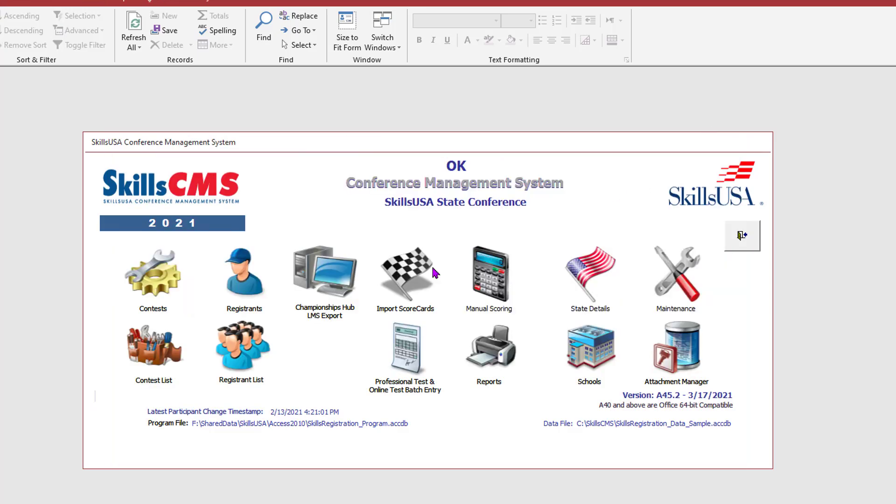
pyautogui.click(406, 285)
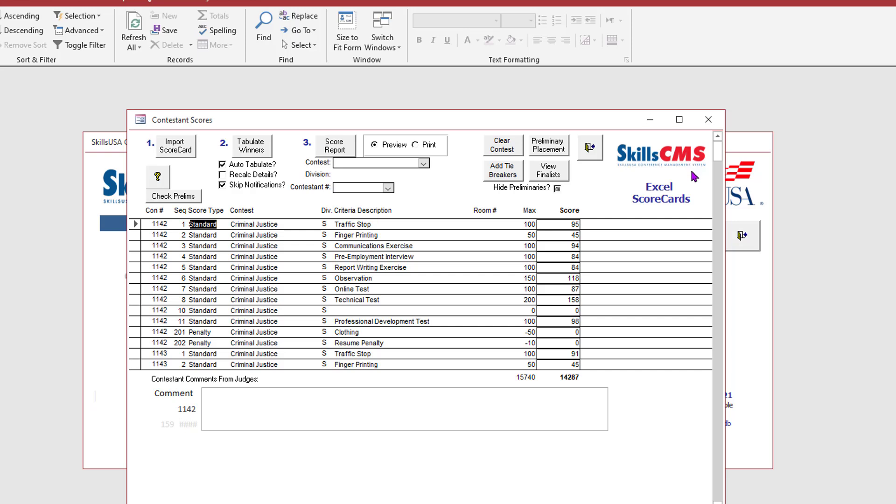
pyautogui.click(709, 119)
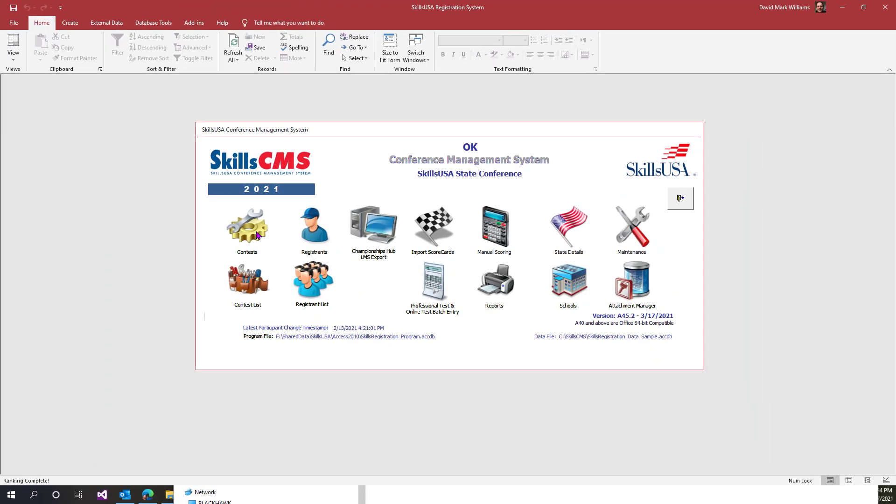
# Open the Architectural Drafting contest record and display its scoring rules.
pyautogui.click(257, 234)
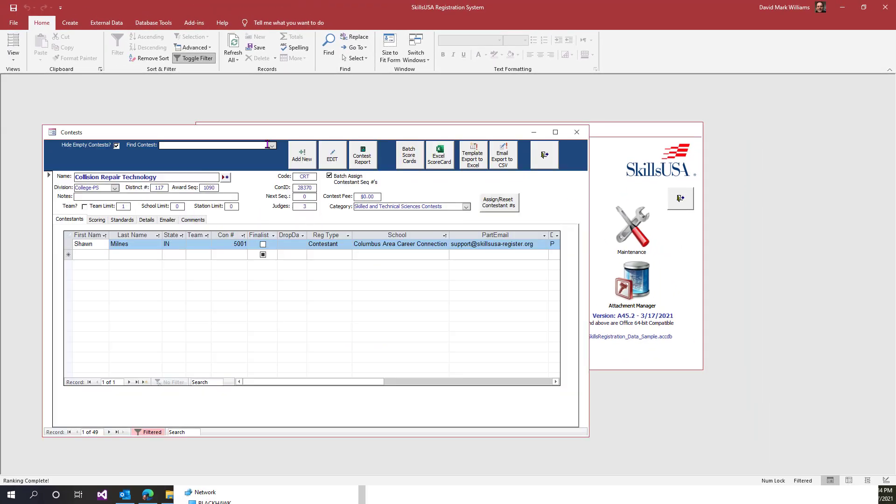
pyautogui.click(270, 146)
pyautogui.click(236, 169)
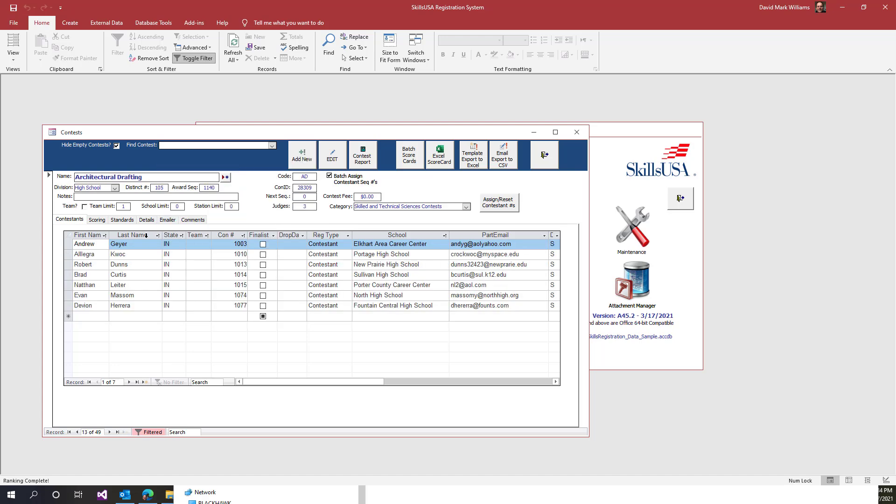
pyautogui.click(96, 220)
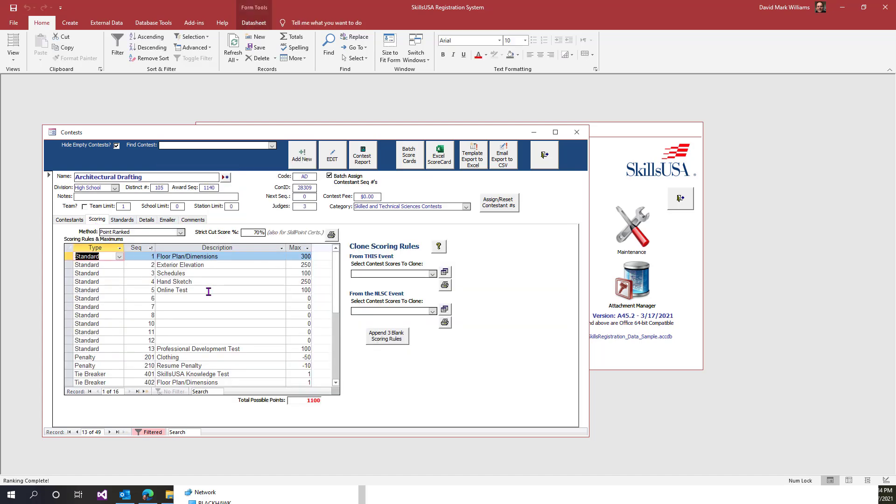
# Review the contest's scoring criteria from Floor Plan/Dimensions to Online Test, and close the contest record.
pyautogui.moveTo(208, 292); pyautogui.dragTo(151, 290)
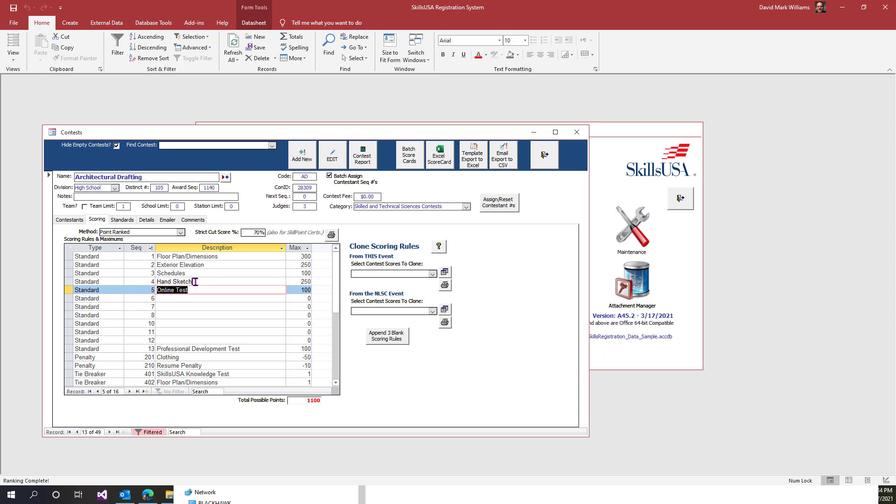
pyautogui.click(176, 274)
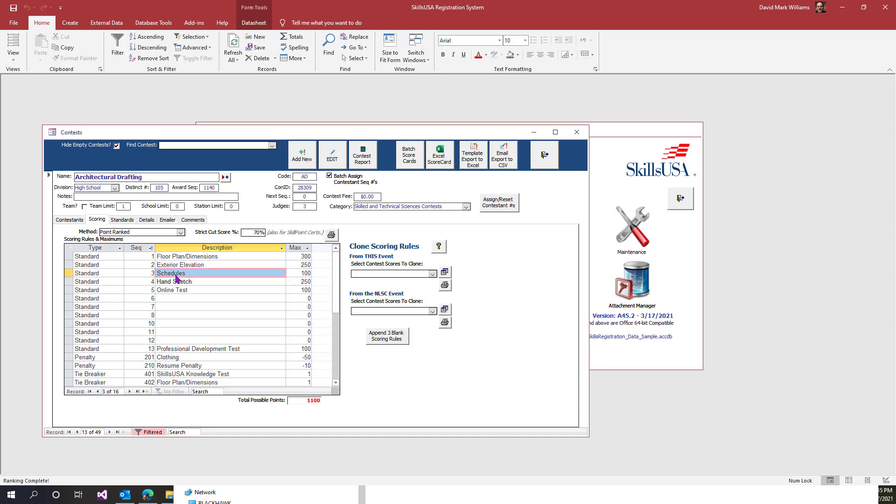
pyautogui.click(200, 265)
pyautogui.click(200, 256)
pyautogui.click(195, 274)
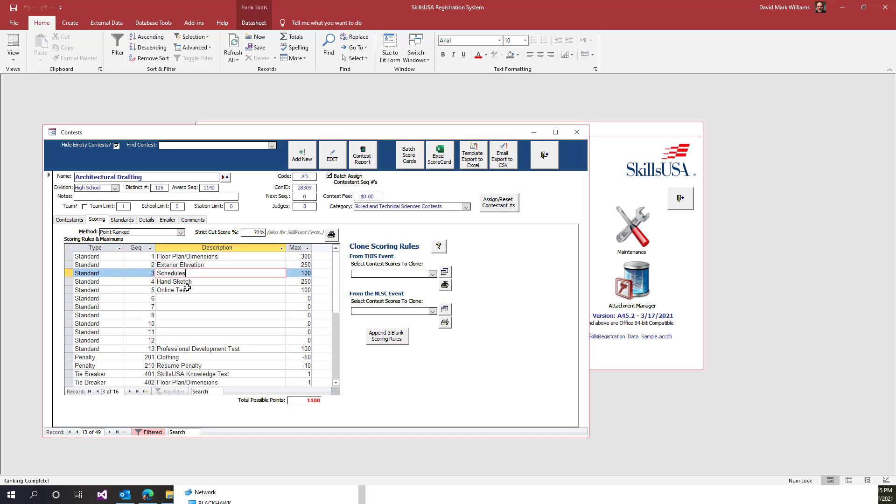
pyautogui.click(188, 290)
pyautogui.moveTo(193, 289); pyautogui.dragTo(149, 290)
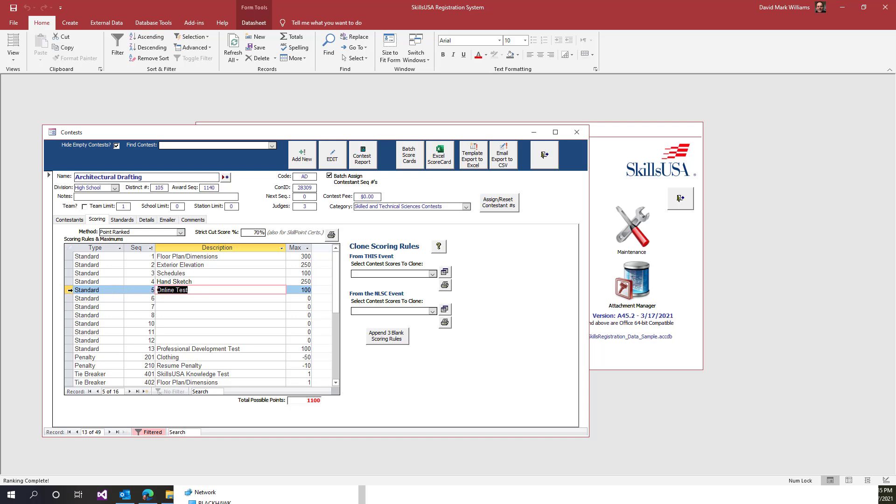
pyautogui.click(69, 290)
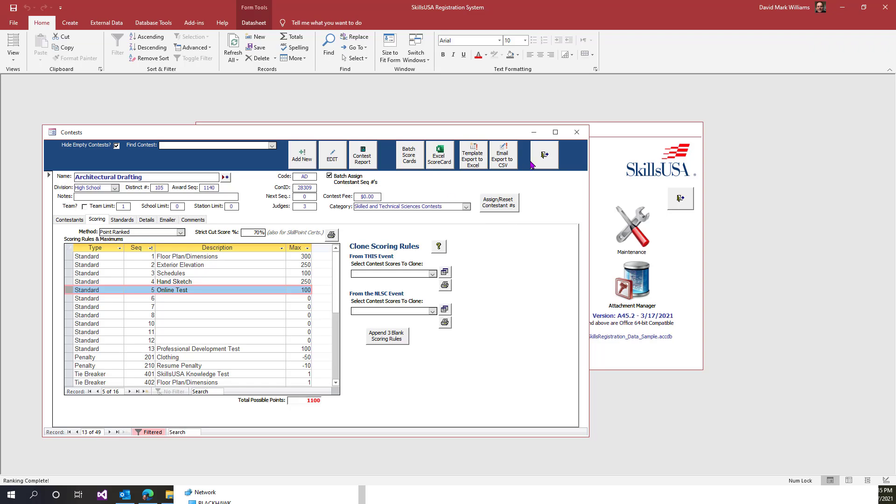
pyautogui.click(544, 155)
# Reopen the online test batch entry and locate the Architectural Drafting contest.
pyautogui.click(432, 290)
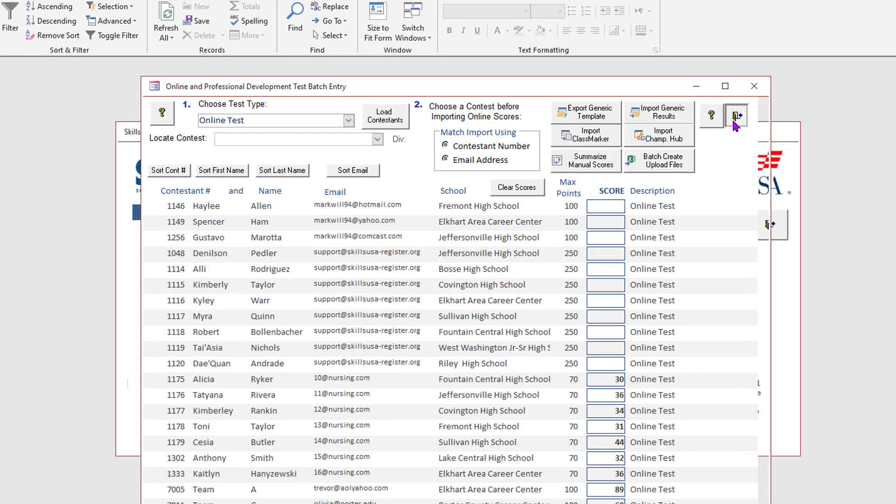
pyautogui.click(736, 119)
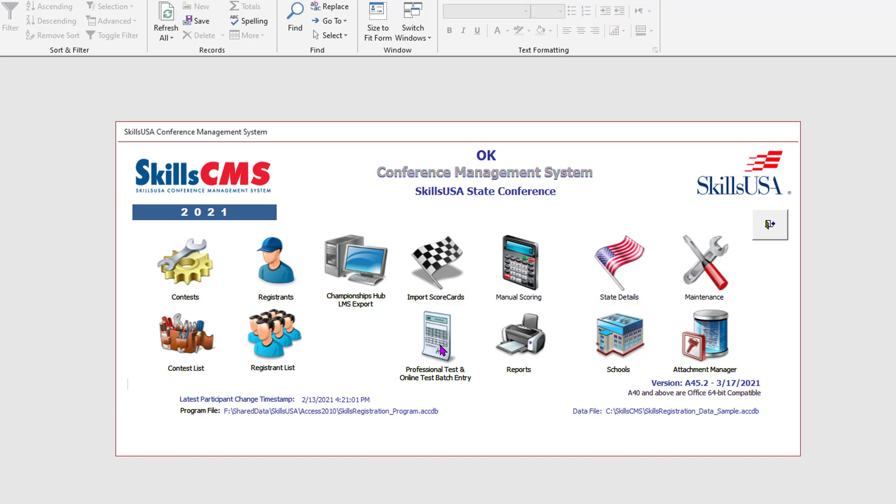
pyautogui.click(441, 350)
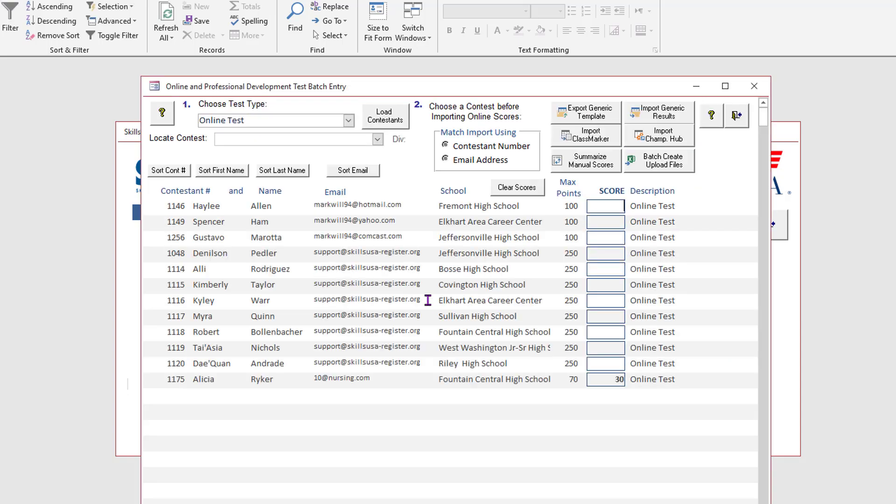
pyautogui.click(376, 139)
pyautogui.click(275, 174)
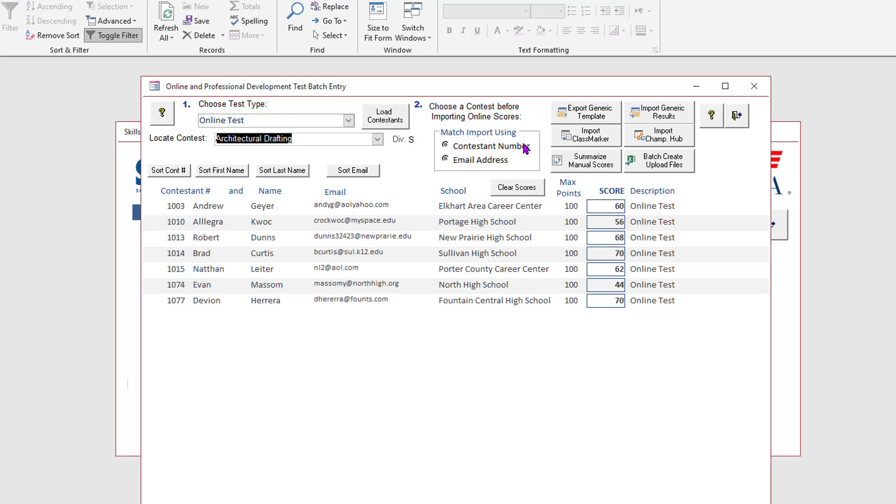
# Summarize Architectural Drafting's Online and Professional Test results as its final Manual Scores.
pyautogui.click(602, 163)
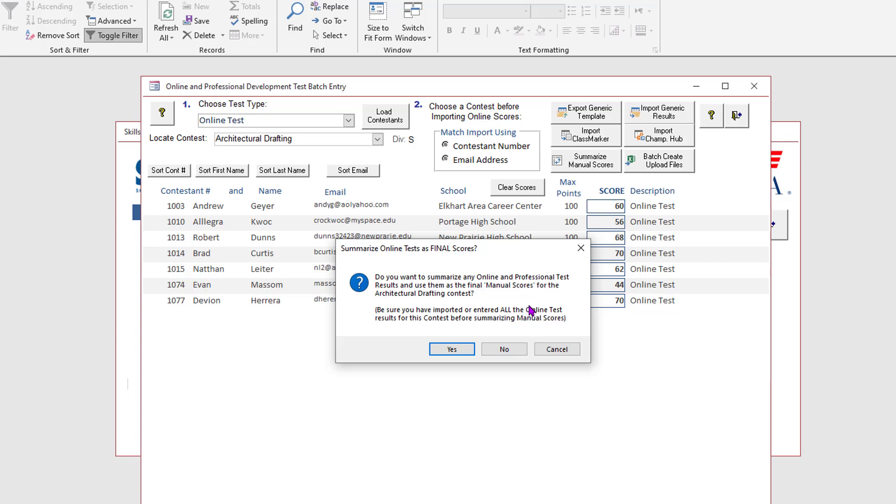
pyautogui.click(452, 351)
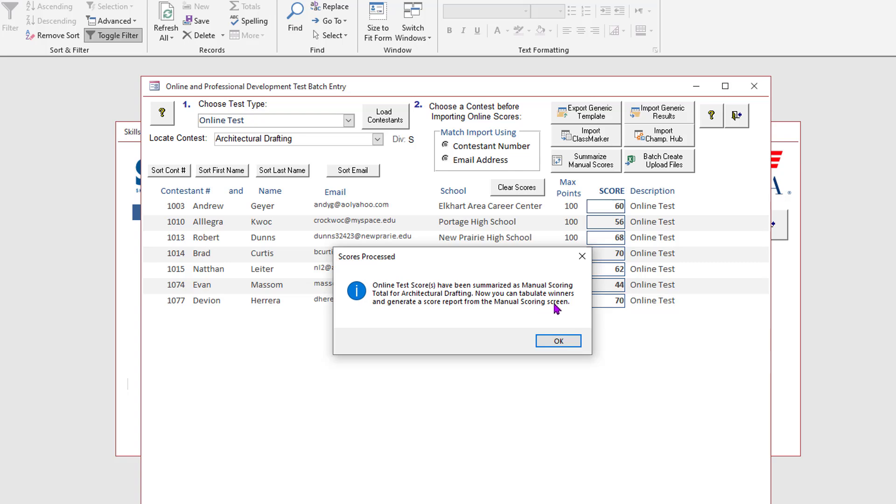
pyautogui.click(556, 342)
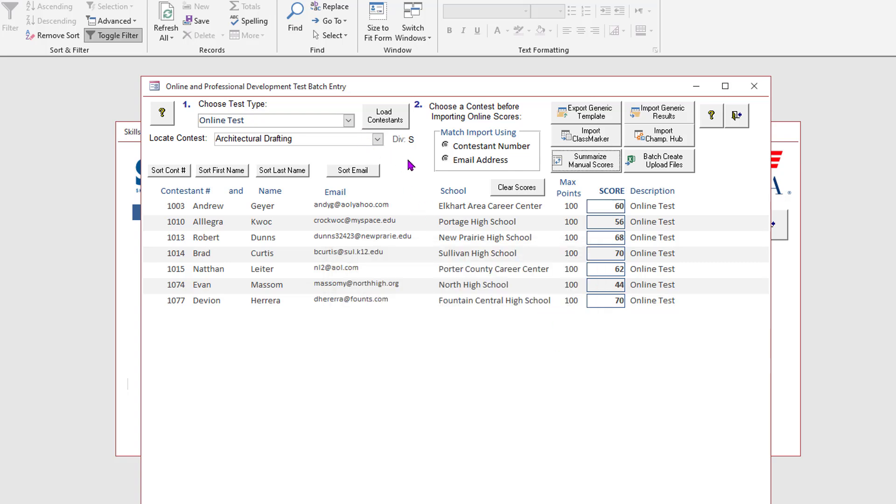
# Switch the test type to Professional Development Test and display the Architectural Drafting contestants' scores.
pyautogui.click(349, 121)
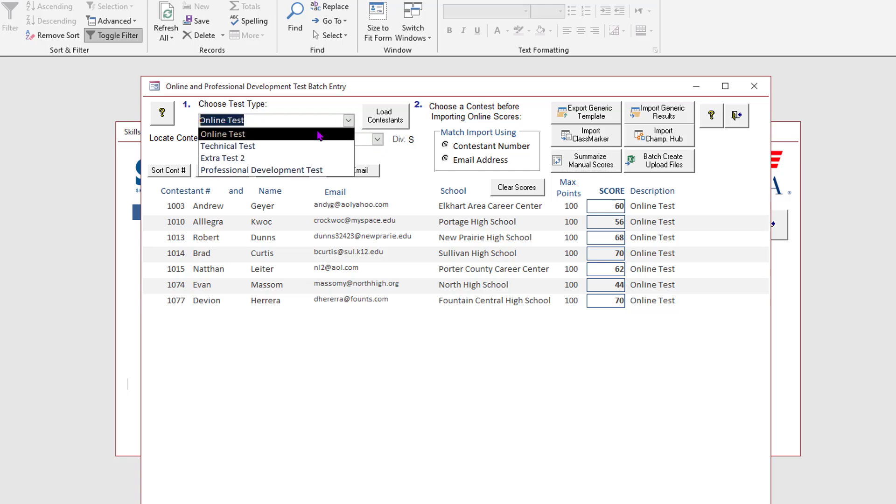
pyautogui.click(223, 171)
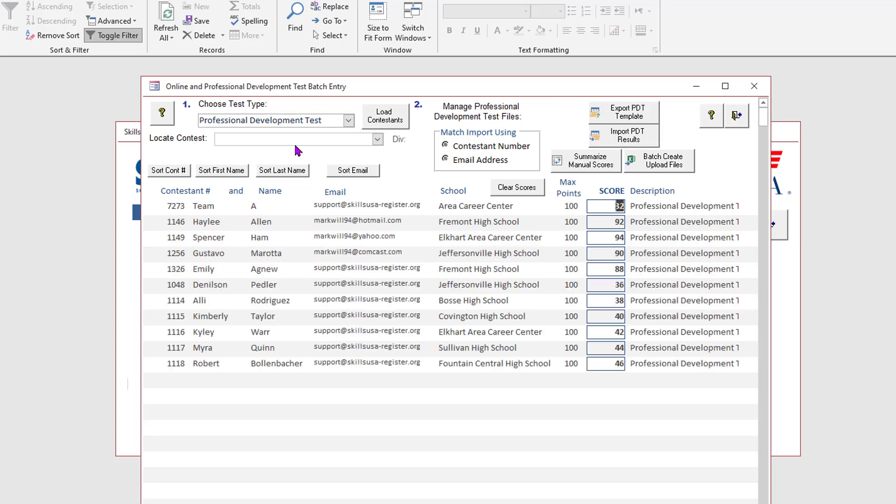
pyautogui.click(378, 140)
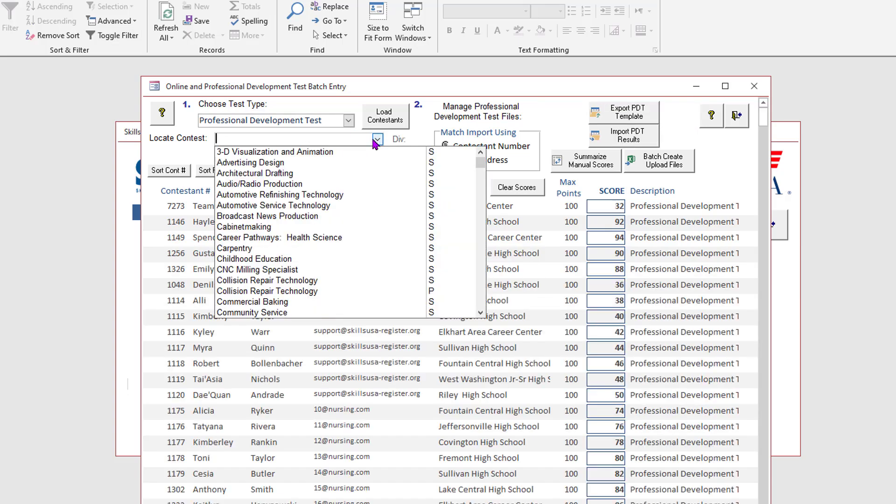
pyautogui.click(283, 173)
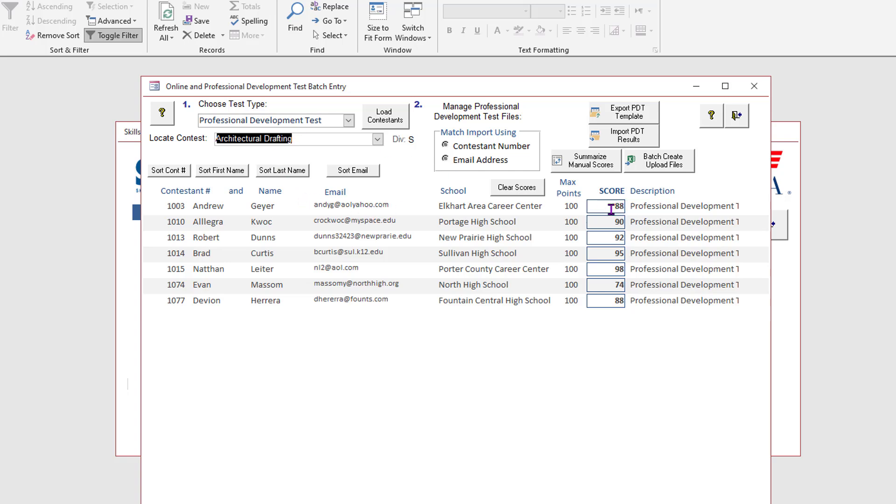
# Switch the test type back to Online Test, display the Architectural Drafting contestants' scores, and close the batch entry form.
pyautogui.click(377, 139)
pyautogui.click(348, 122)
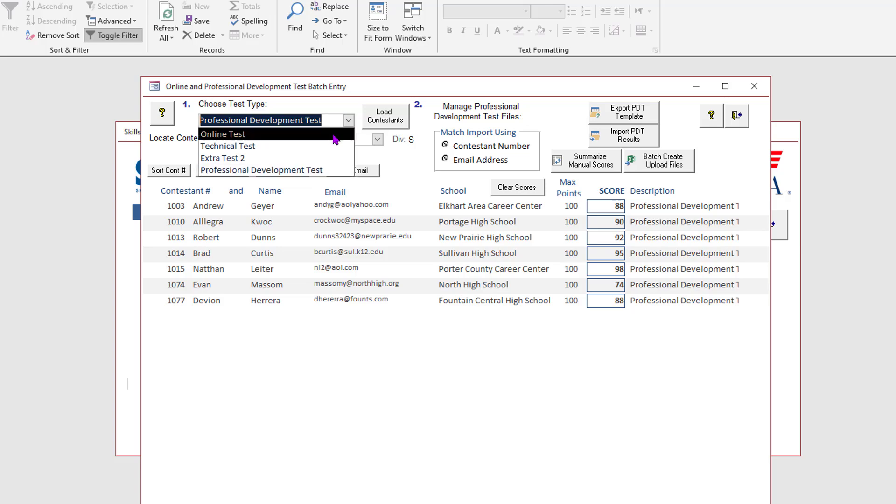
pyautogui.click(333, 135)
pyautogui.click(378, 139)
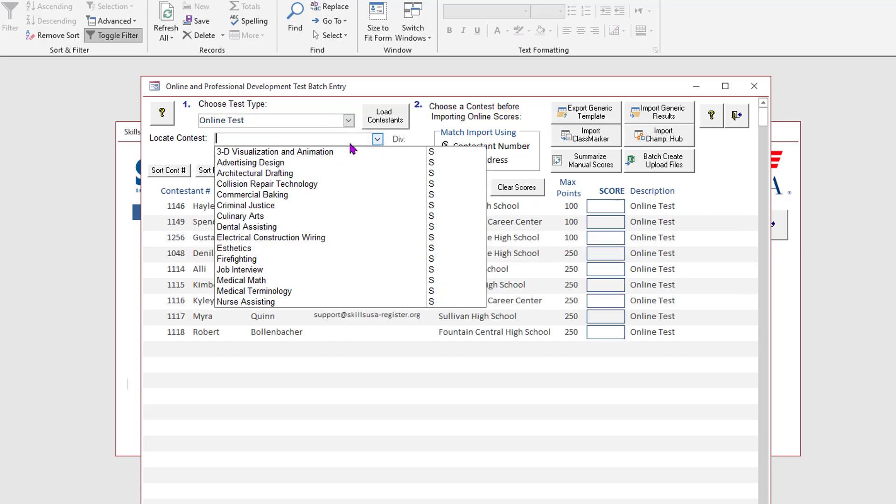
pyautogui.click(322, 175)
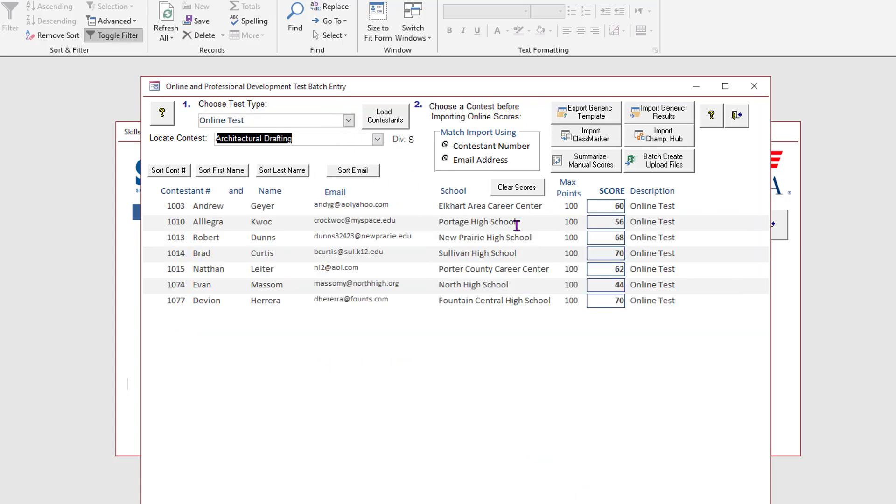
pyautogui.click(739, 122)
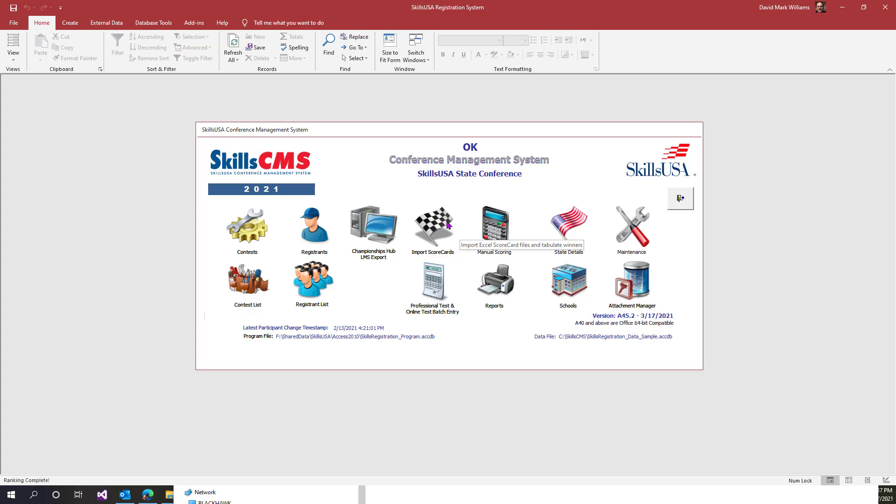
# Locate Architectural Drafting in the Manual Scoring Editor and tabulate its winners.
pyautogui.click(501, 226)
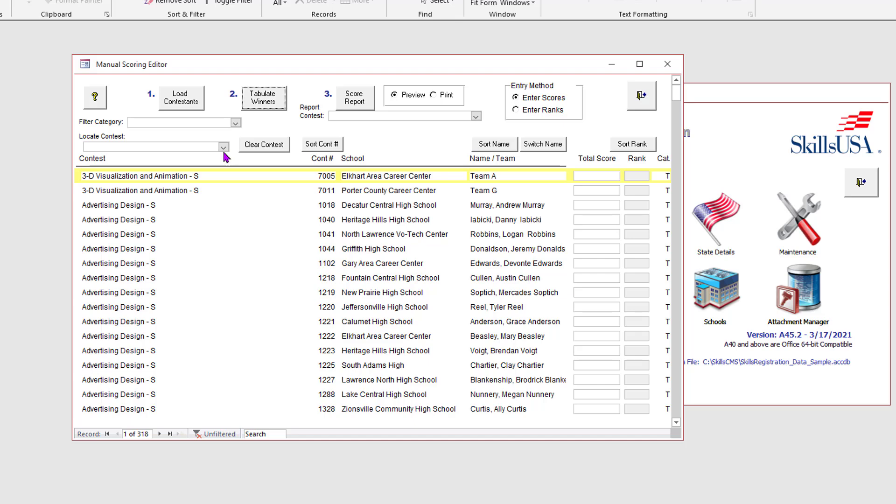
pyautogui.click(224, 151)
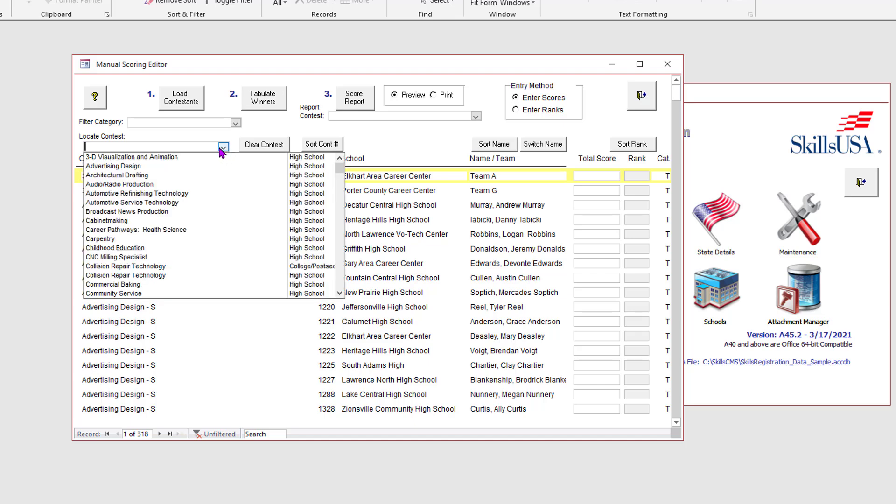
pyautogui.click(158, 177)
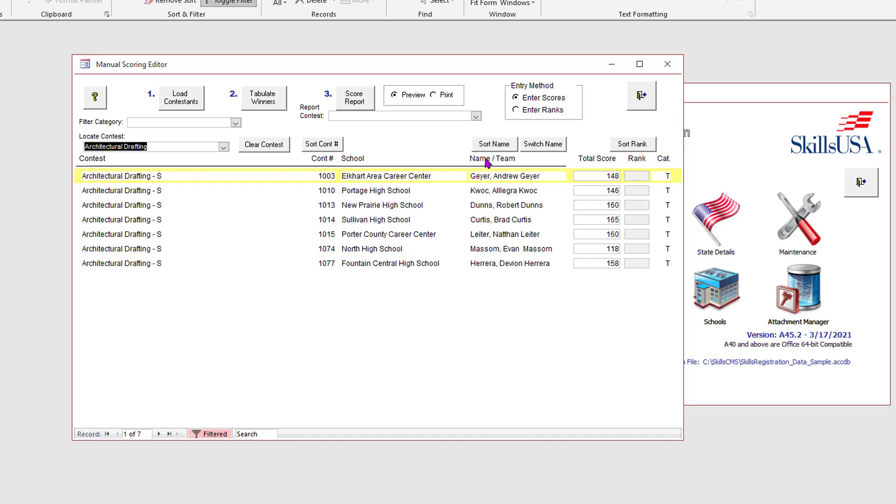
pyautogui.click(271, 100)
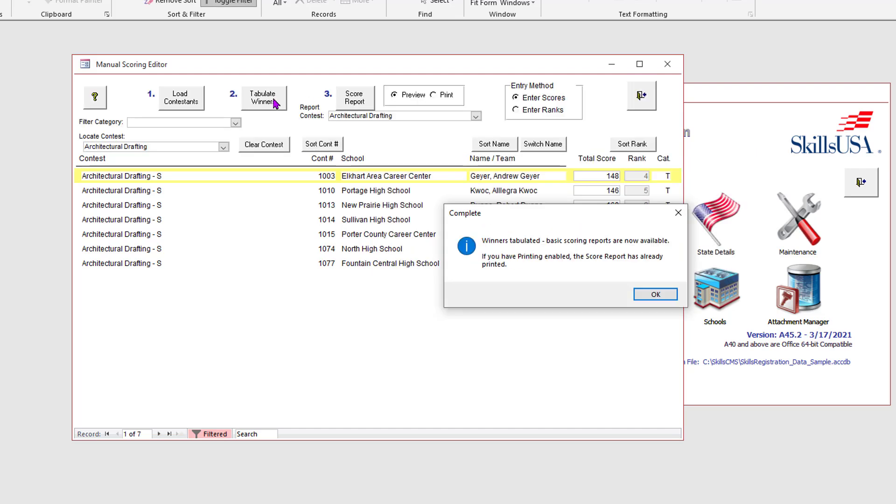
pyautogui.click(653, 294)
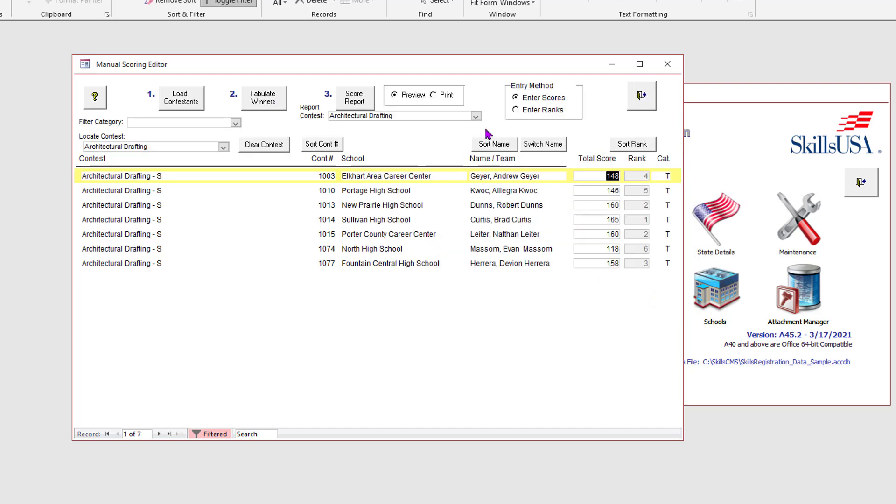
# Preview the score report for Architectural Drafting, enlarge it to examine the rankings and scores, and close it.
pyautogui.click(475, 117)
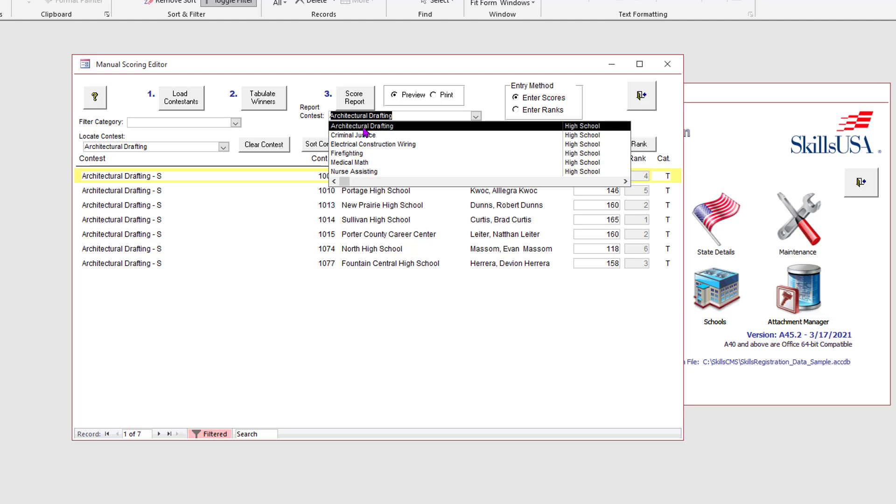
pyautogui.click(364, 128)
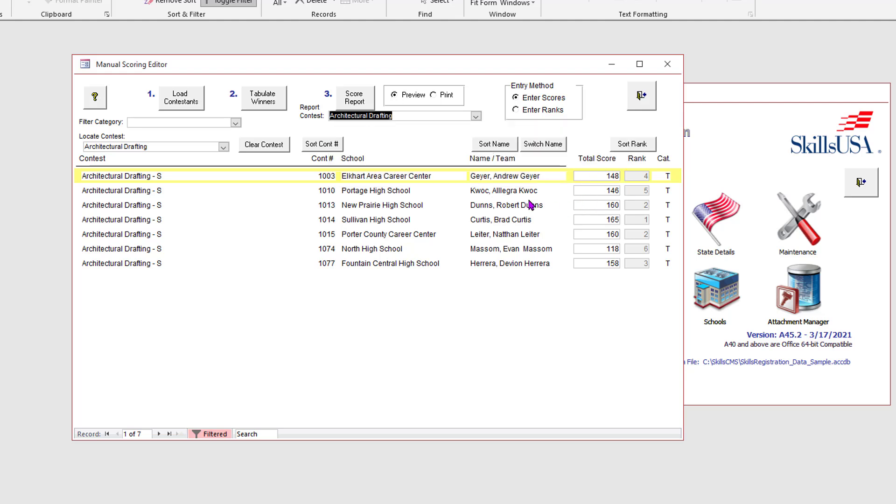
pyautogui.click(593, 177)
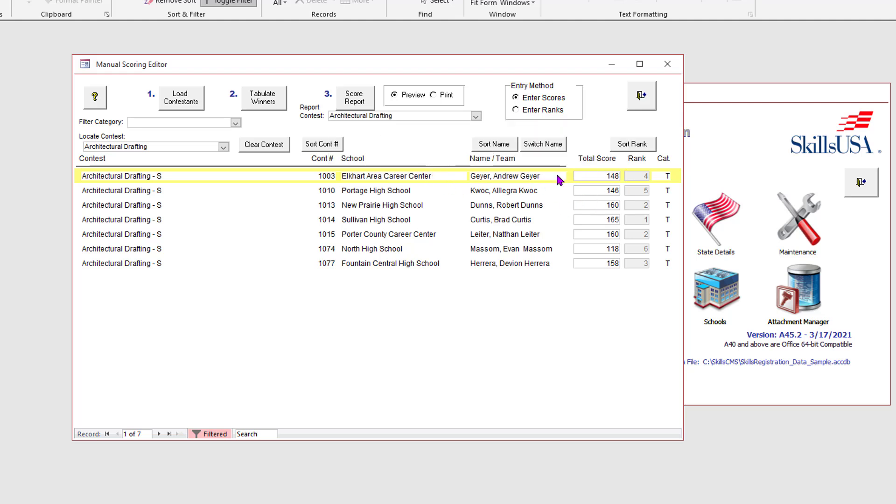
pyautogui.click(365, 101)
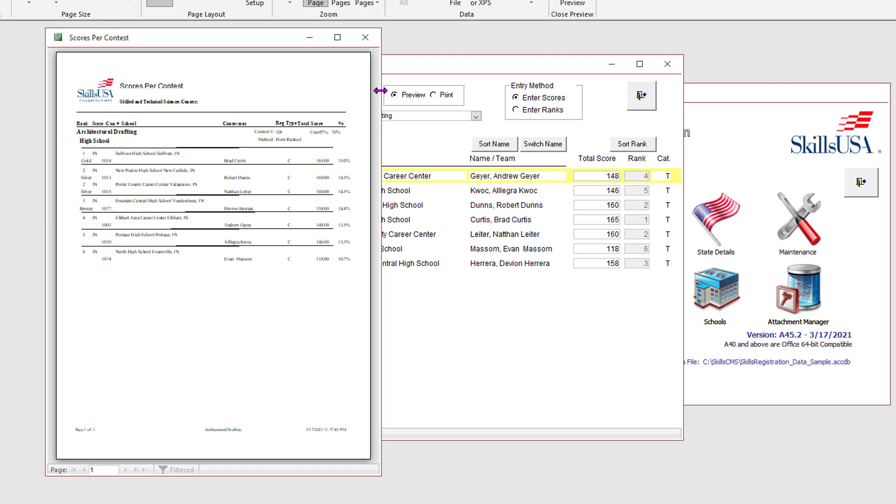
pyautogui.moveTo(381, 90); pyautogui.dragTo(591, 118)
pyautogui.click(444, 132)
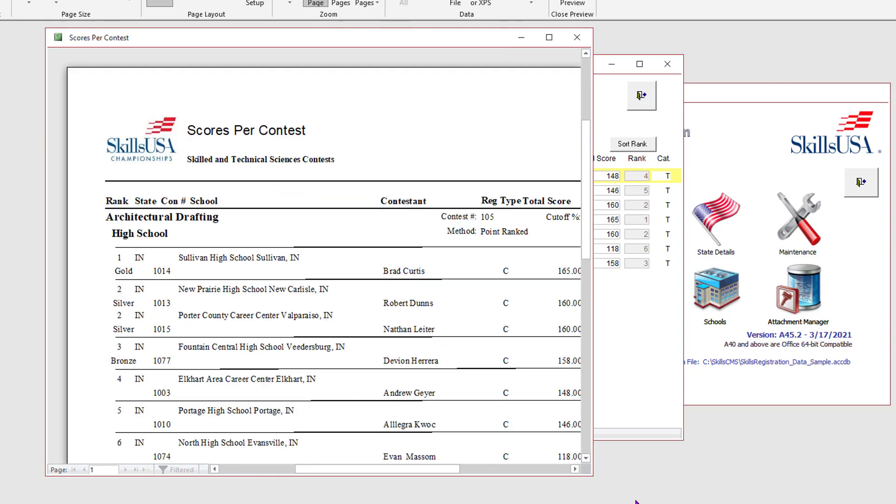
pyautogui.moveTo(590, 475); pyautogui.dragTo(811, 503)
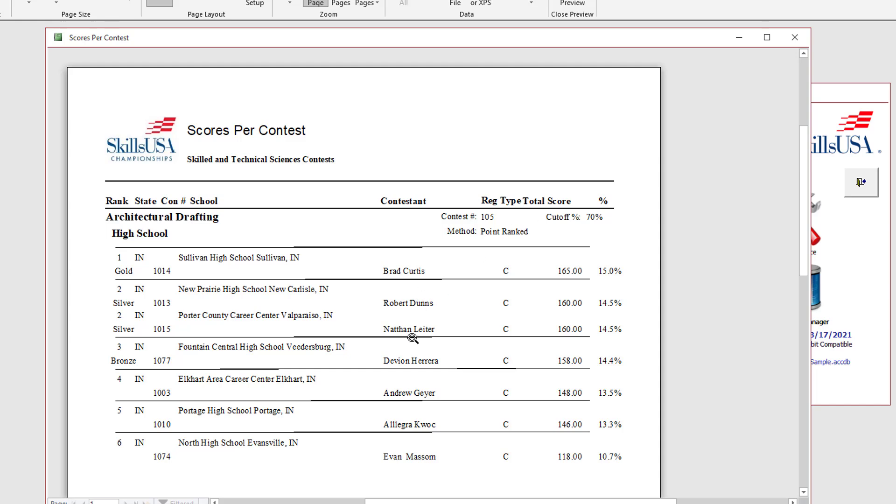
pyautogui.click(794, 37)
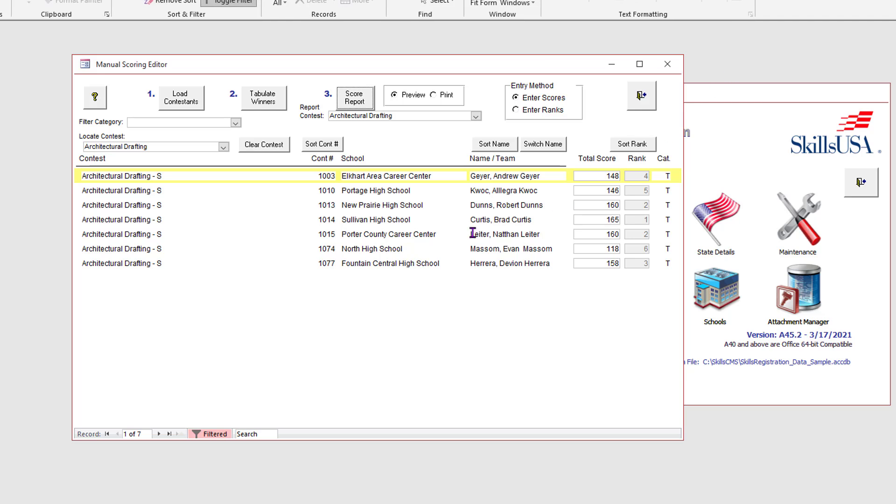
# Set the Porter County Career Center contestant's total score to 161 and tabulate the Architectural Drafting winners again.
pyautogui.click(530, 234)
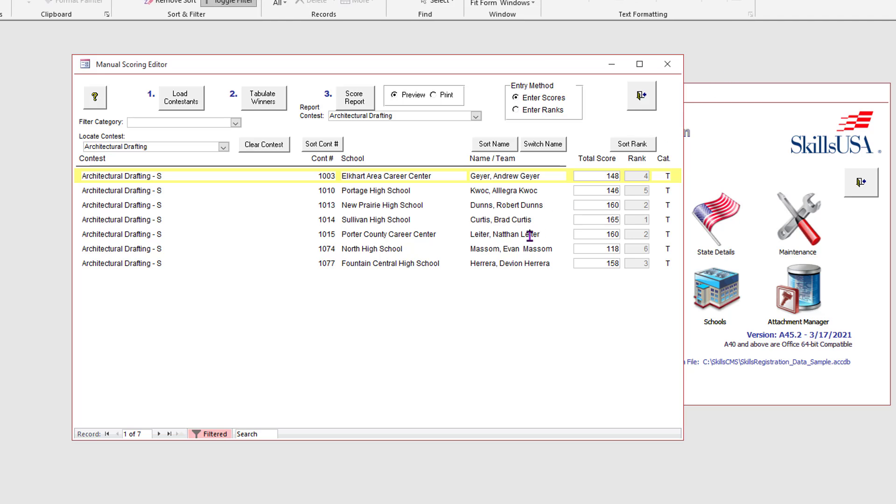
pyautogui.click(614, 234)
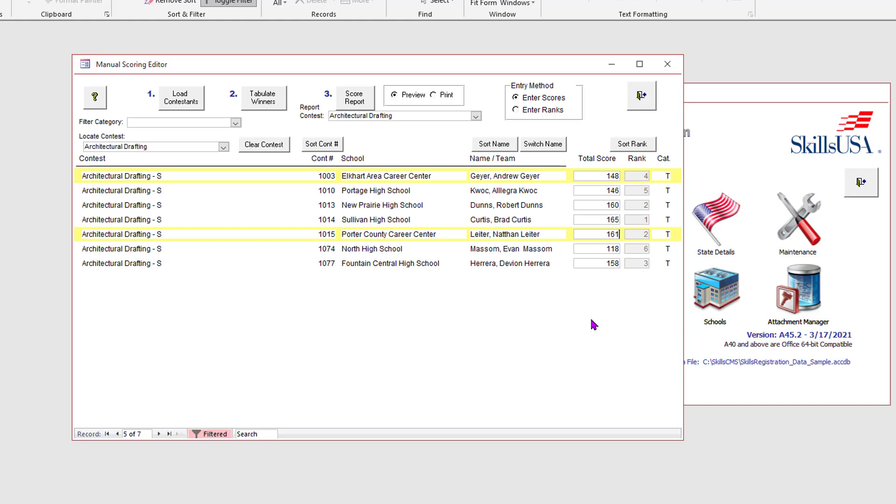
pyautogui.click(327, 220)
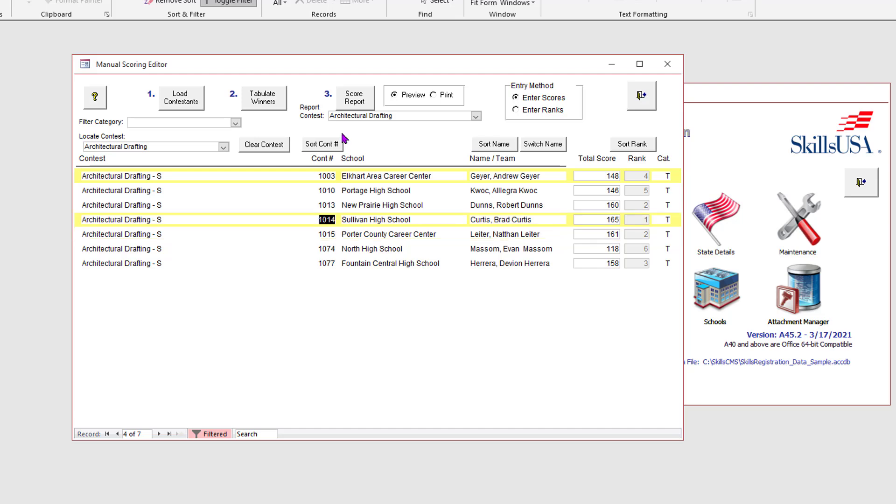
pyautogui.click(263, 98)
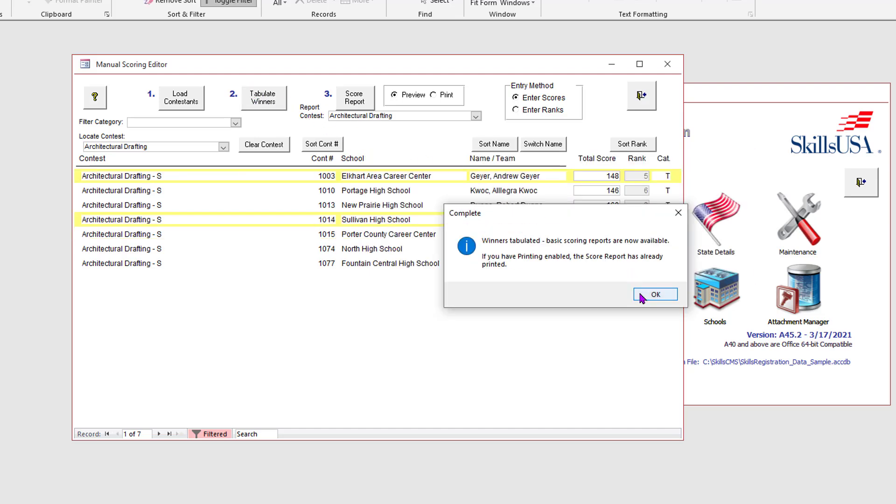
pyautogui.click(644, 294)
# Preview the updated Architectural Drafting score report, examine the rankings, and close both the report and the Manual Scoring Editor.
pyautogui.click(363, 98)
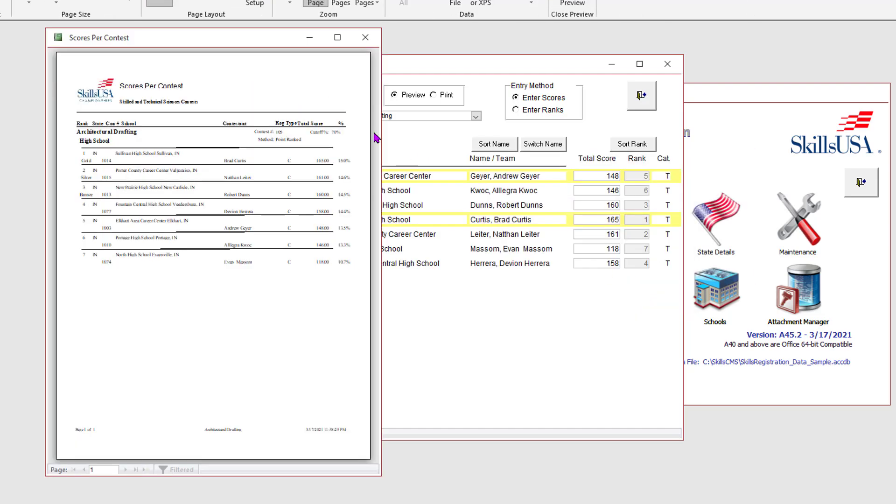
pyautogui.moveTo(389, 138); pyautogui.dragTo(684, 138)
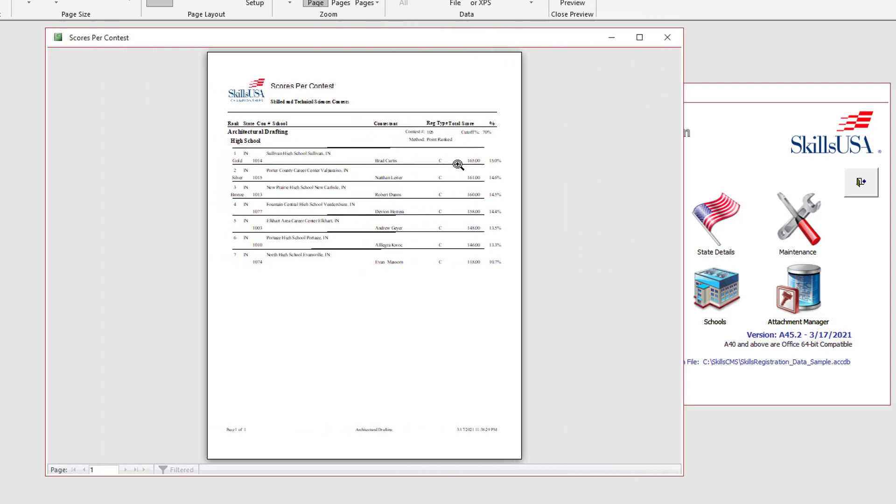
pyautogui.click(457, 165)
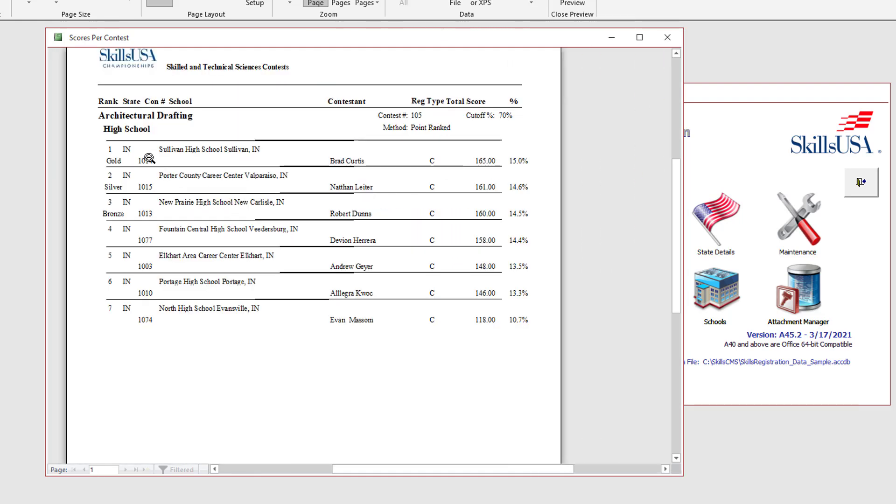
pyautogui.click(887, 502)
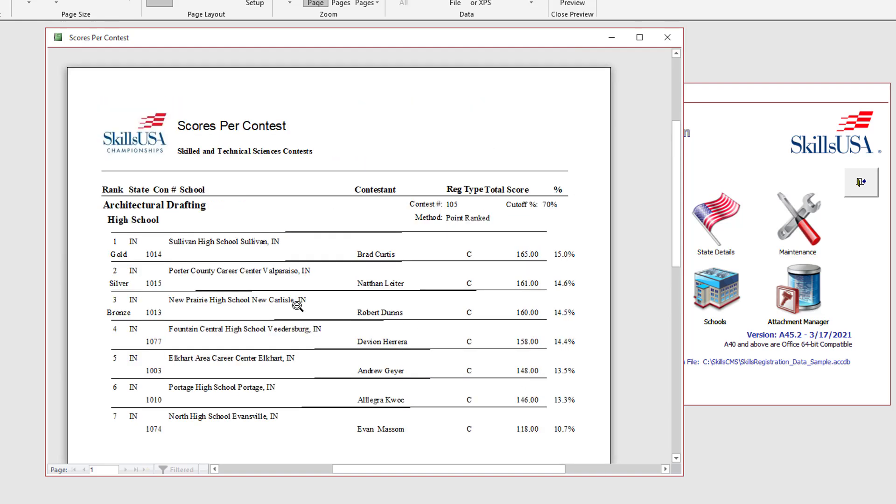
pyautogui.click(667, 37)
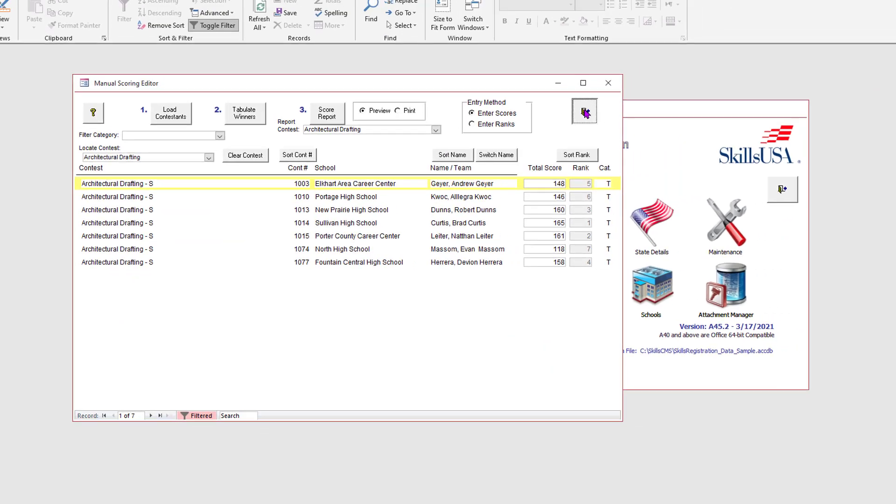
pyautogui.click(584, 112)
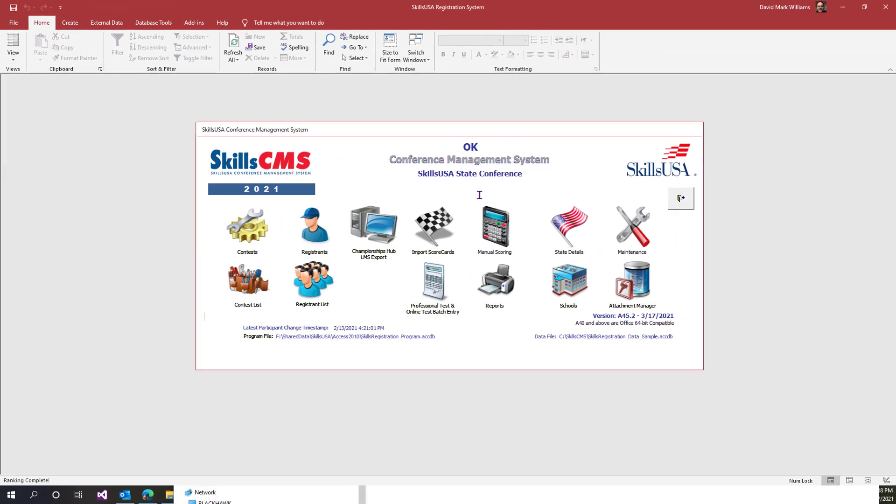